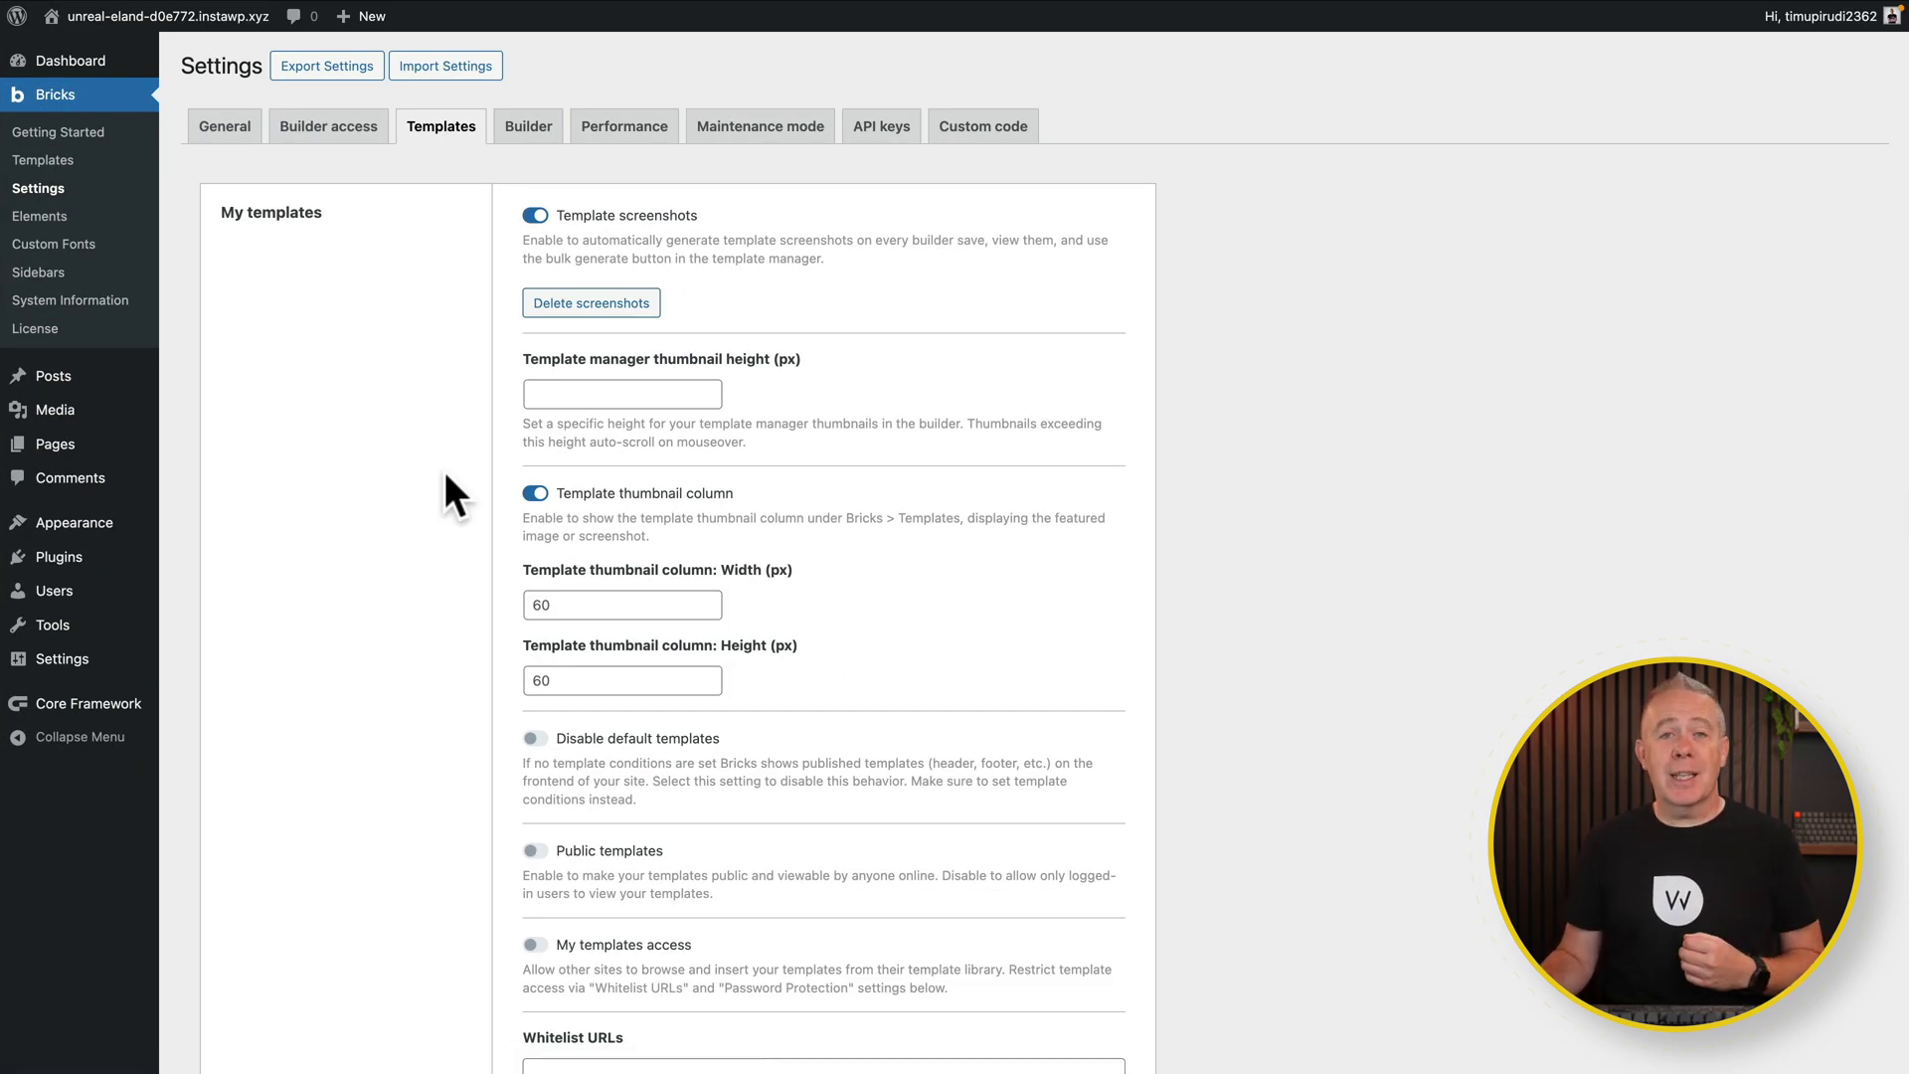
# Switch on My templates access so other sites can browse and insert this site's templates
pyautogui.scroll(-3, 445, 477)
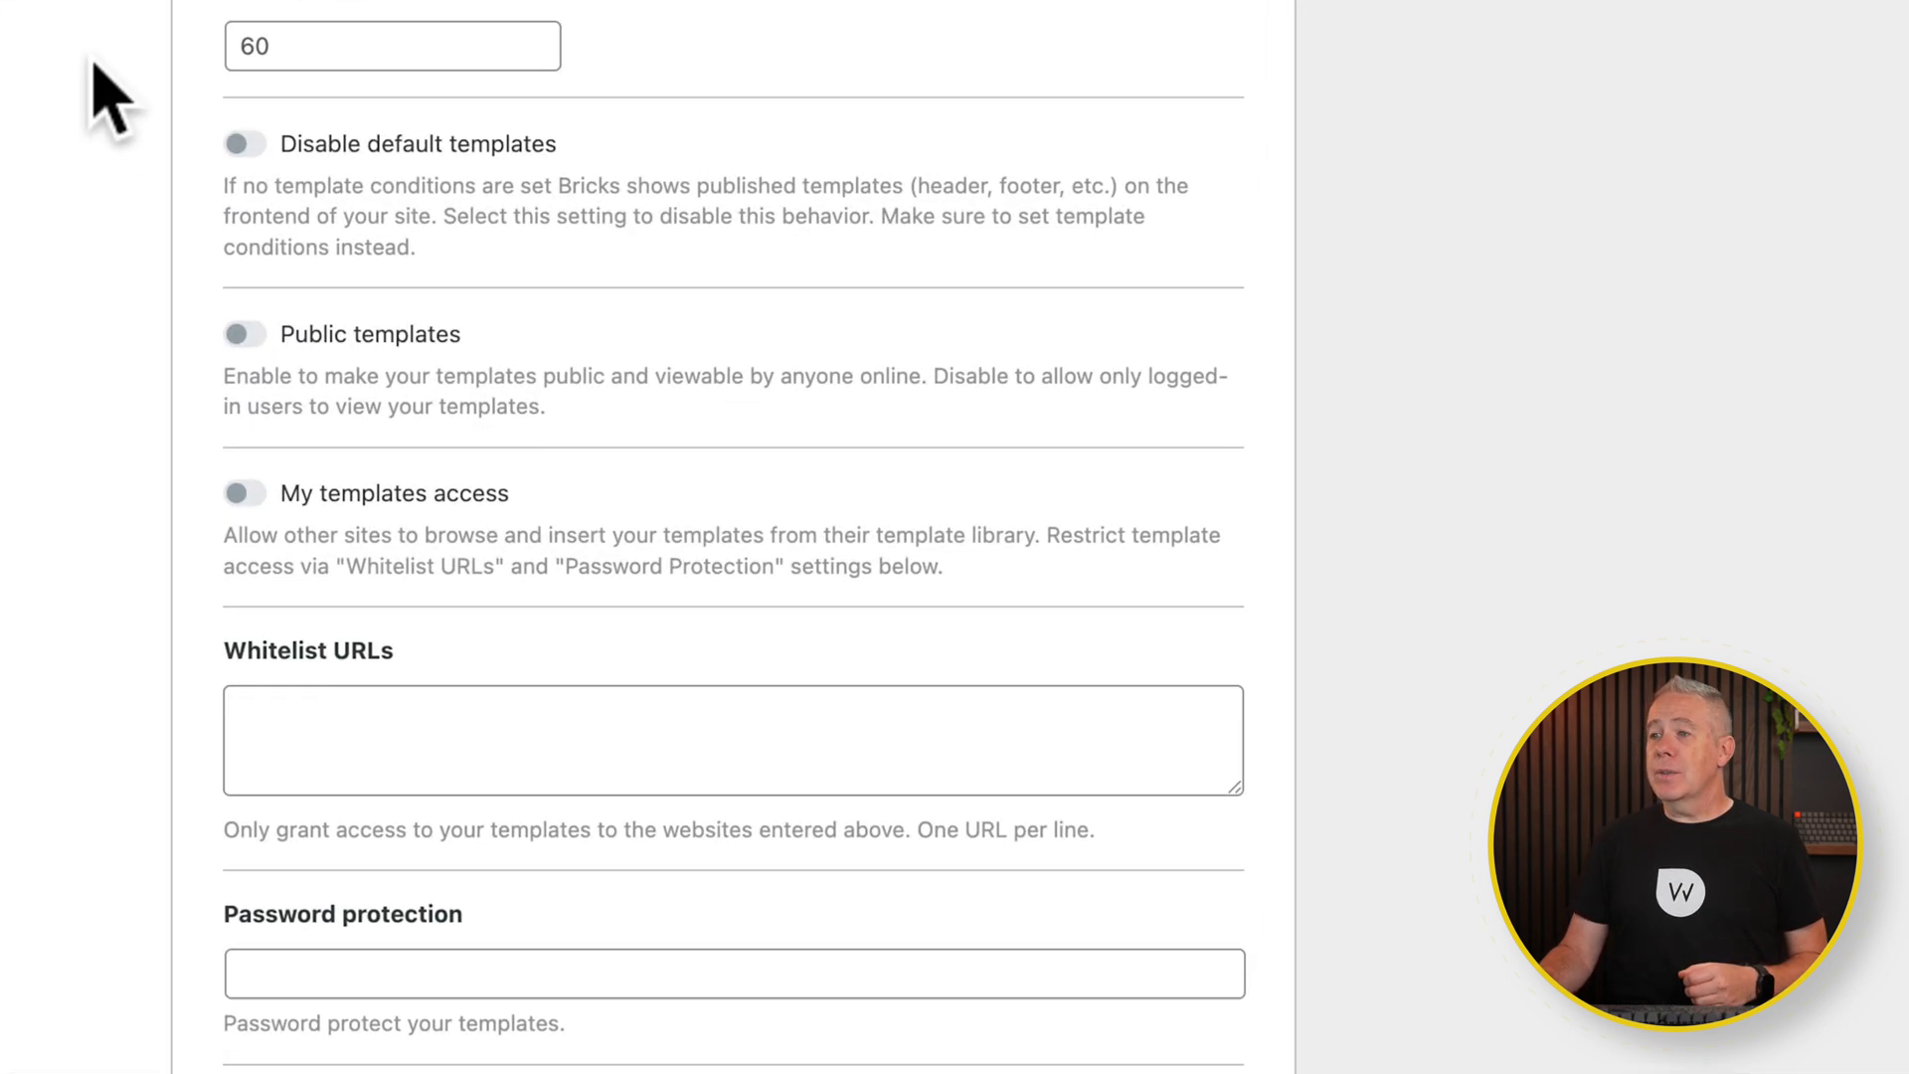
pyautogui.scroll(-1, 99, 84)
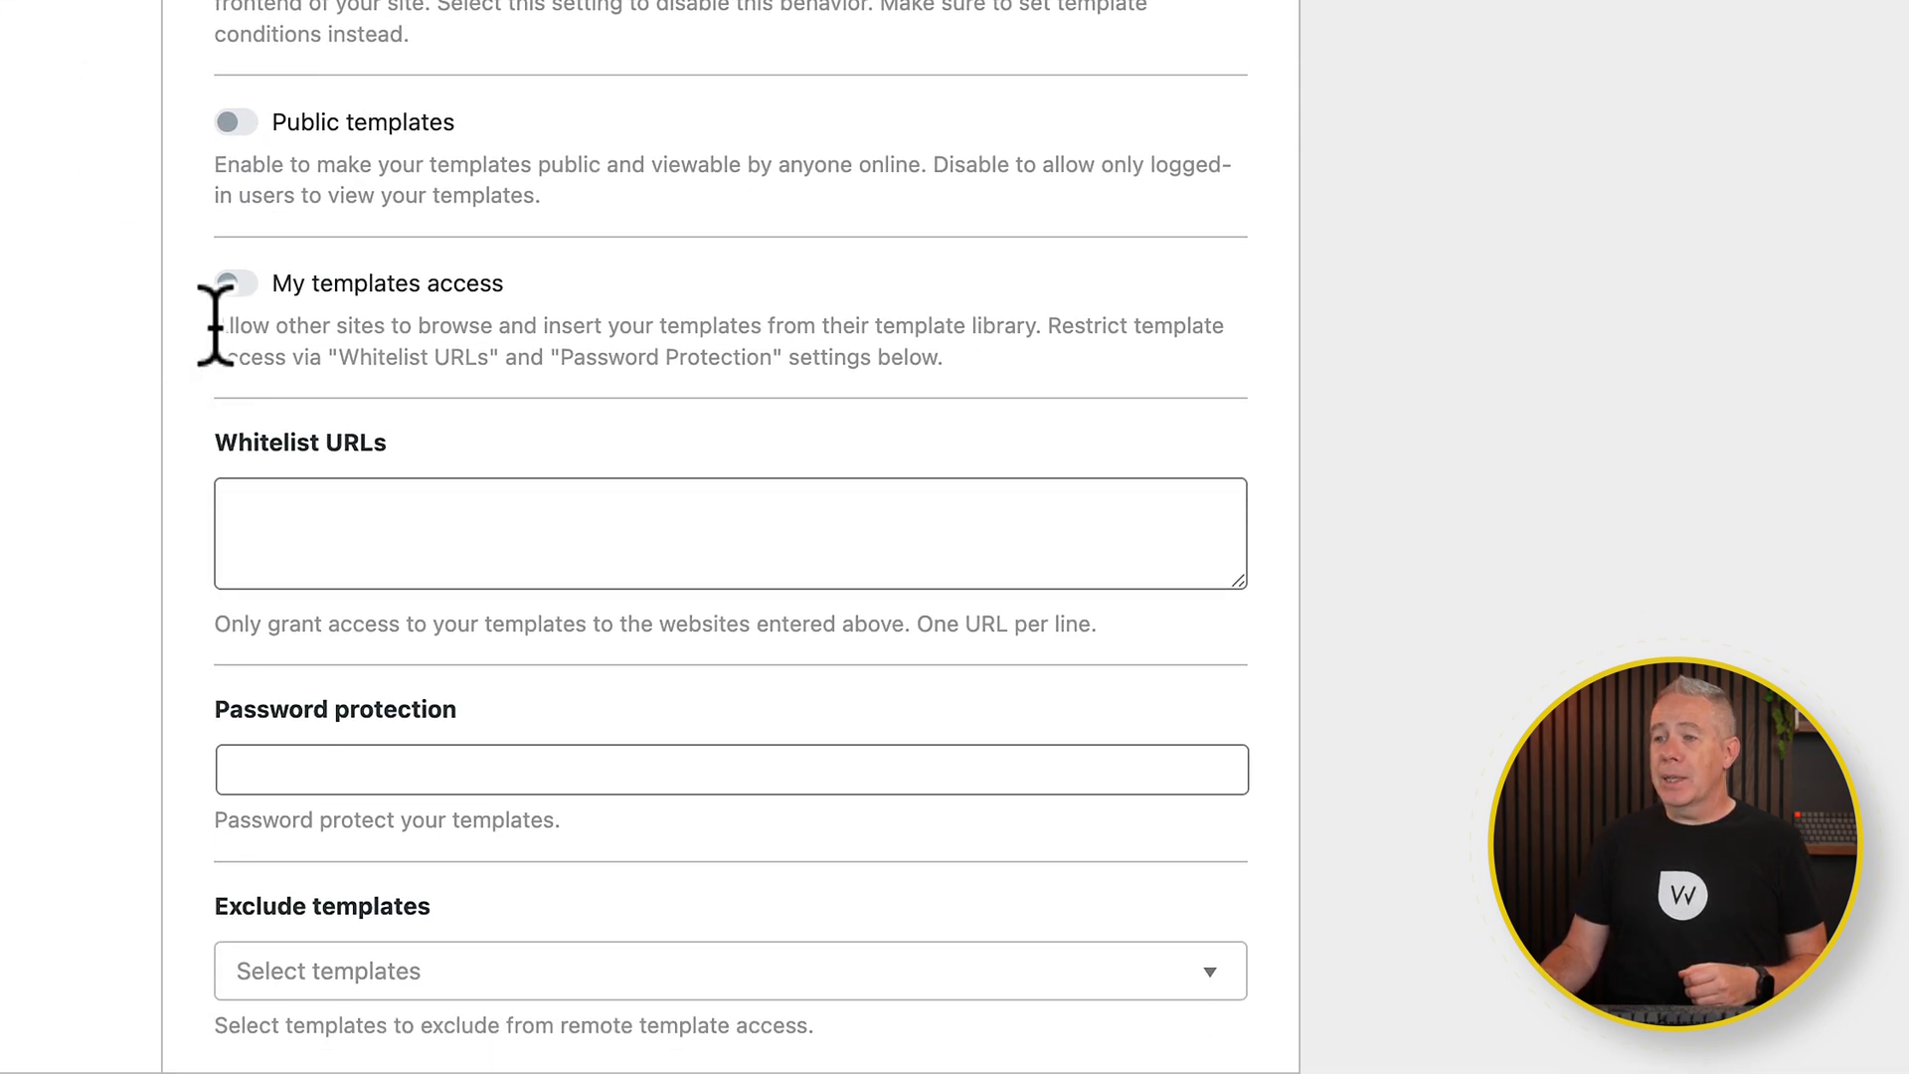
pyautogui.click(239, 285)
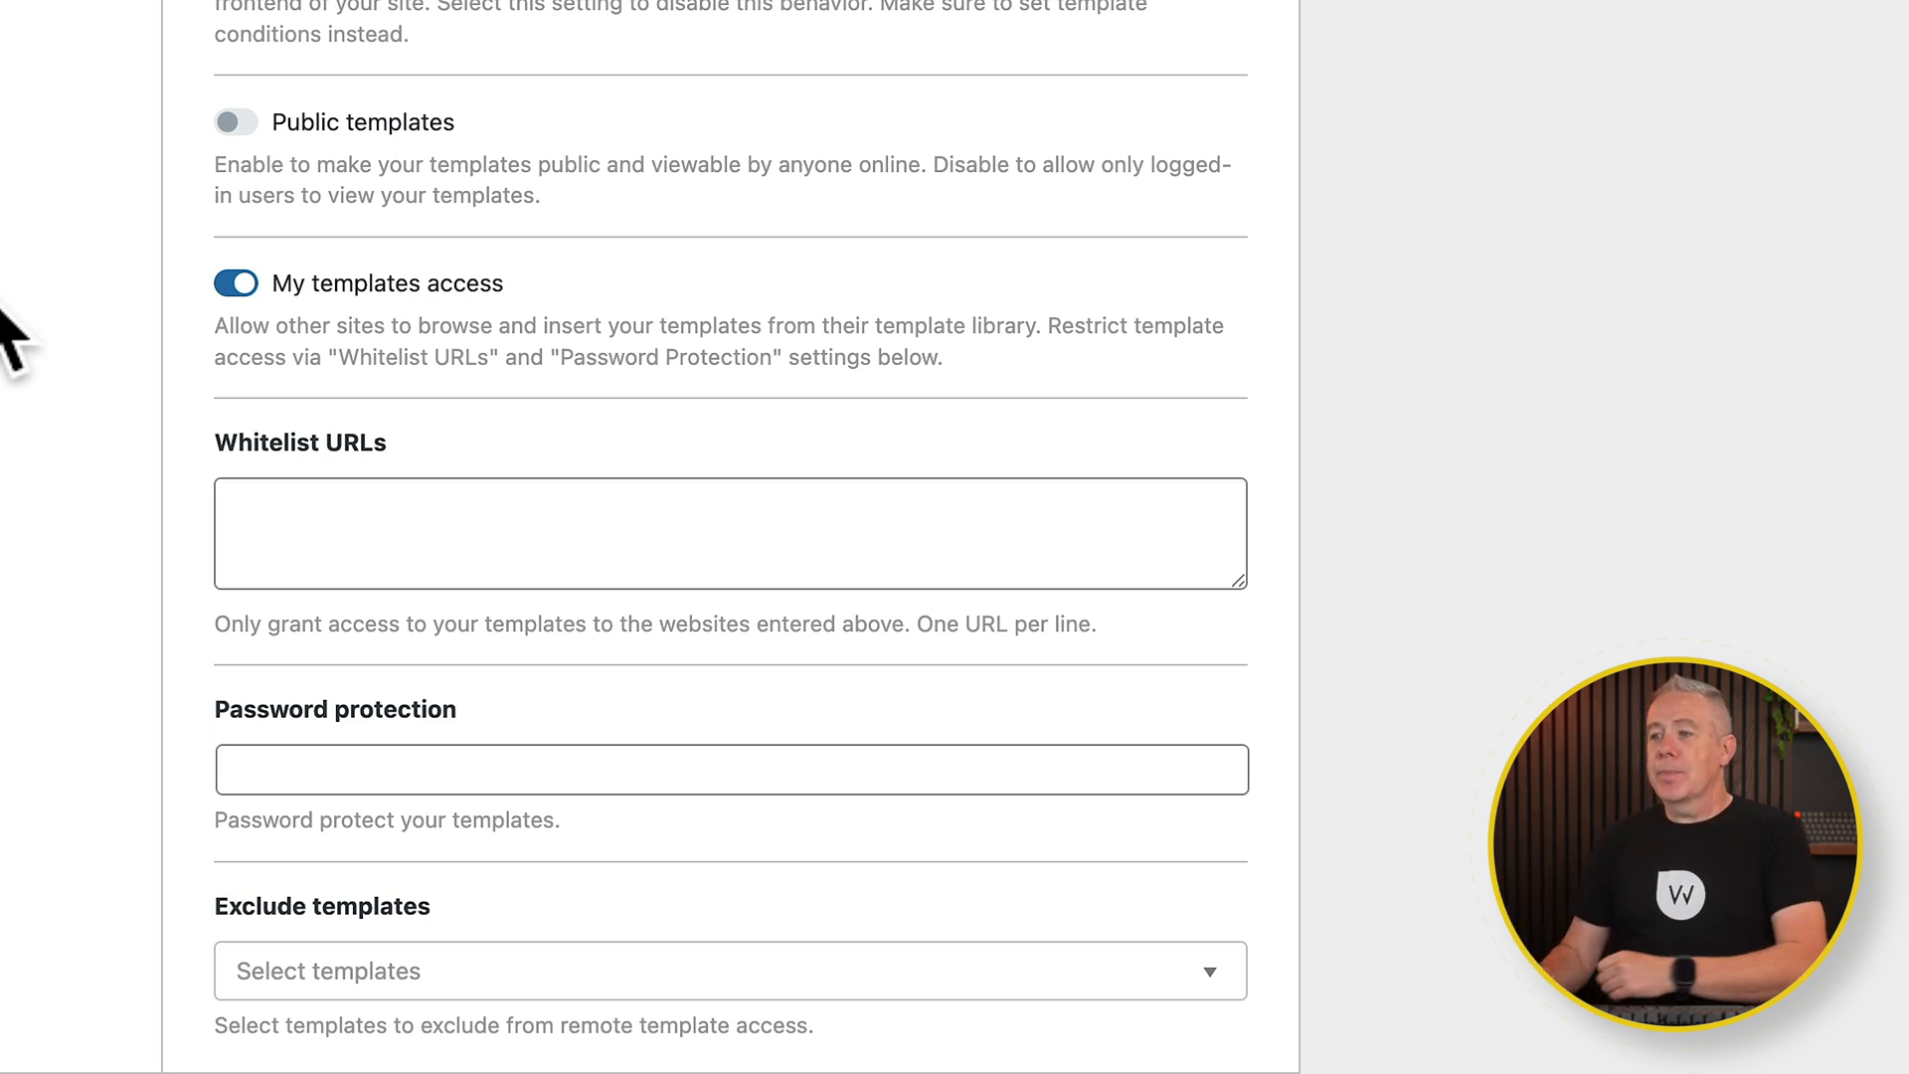
pyautogui.scroll(-5, 282, 557)
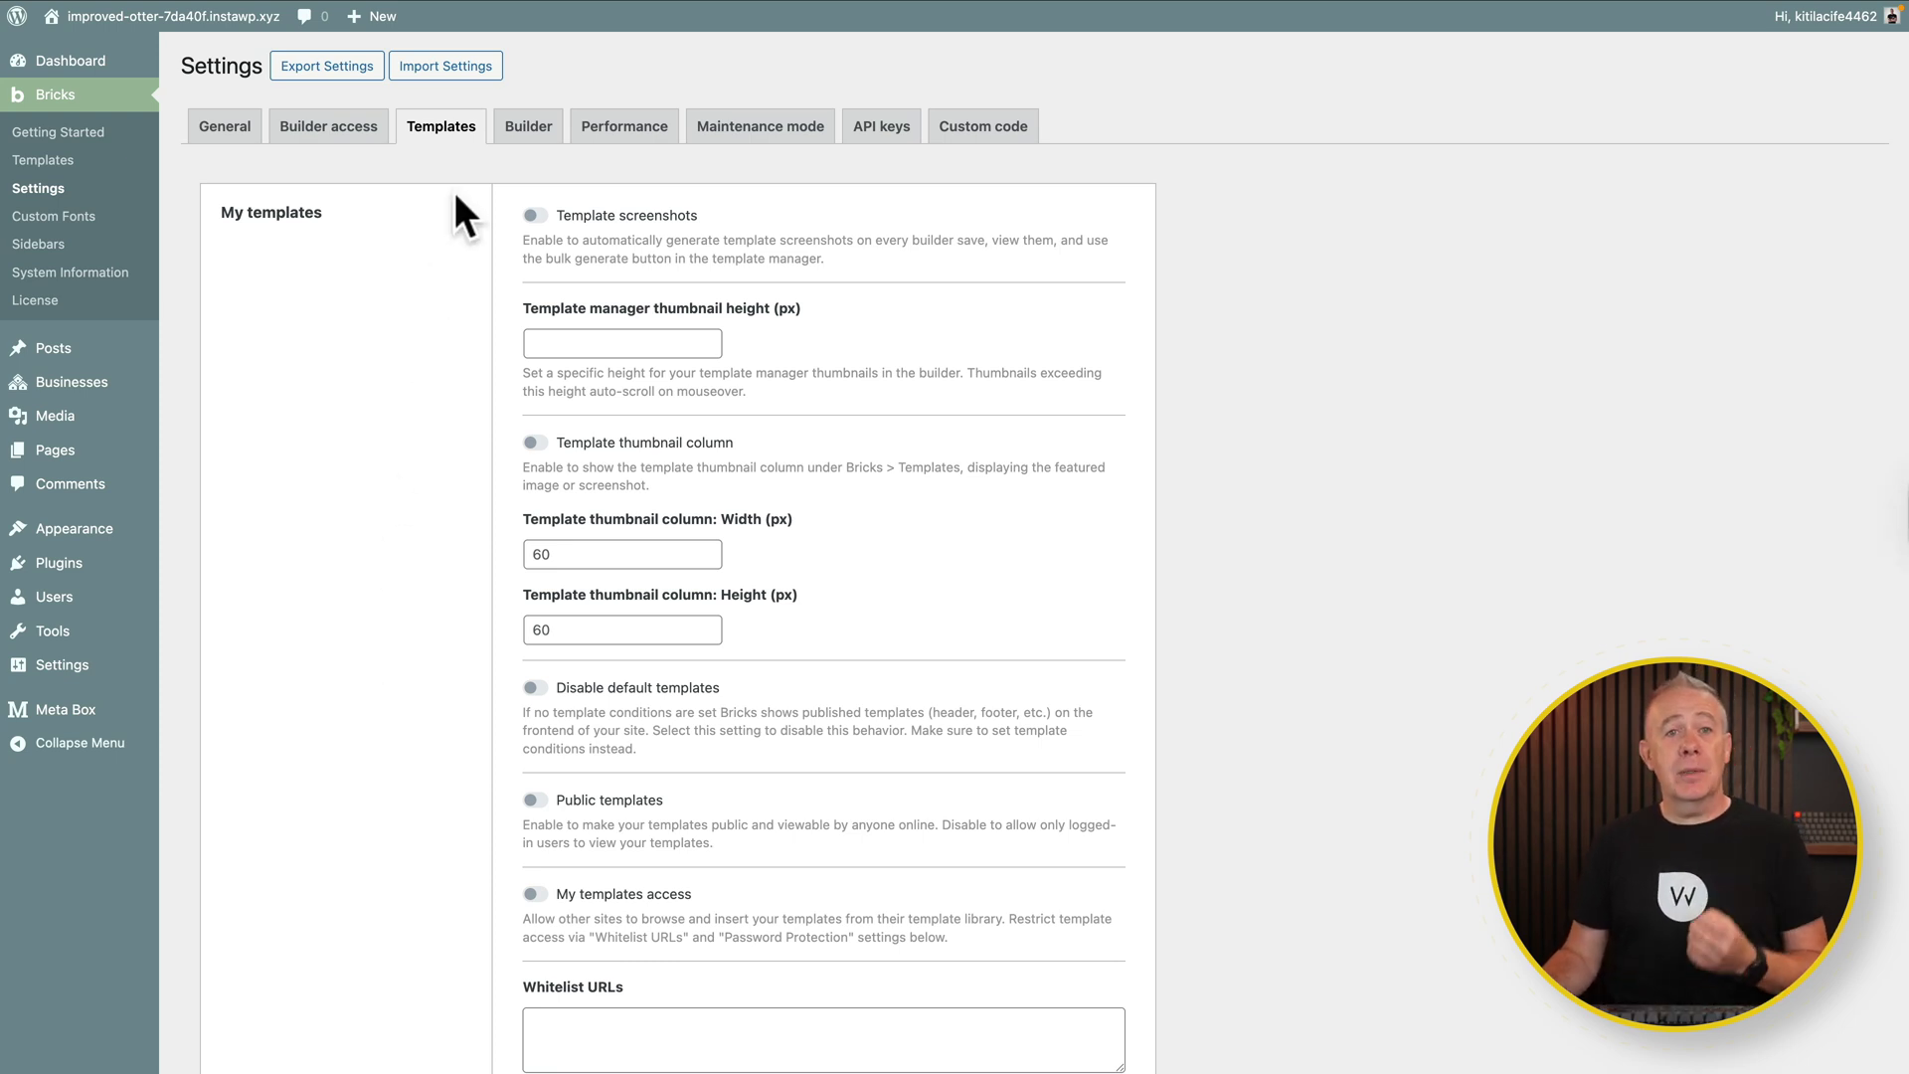
# Copy the second site's domain and paste it into Whitelist URLs
pyautogui.moveTo(476, 87); pyautogui.dragTo(194, 85)
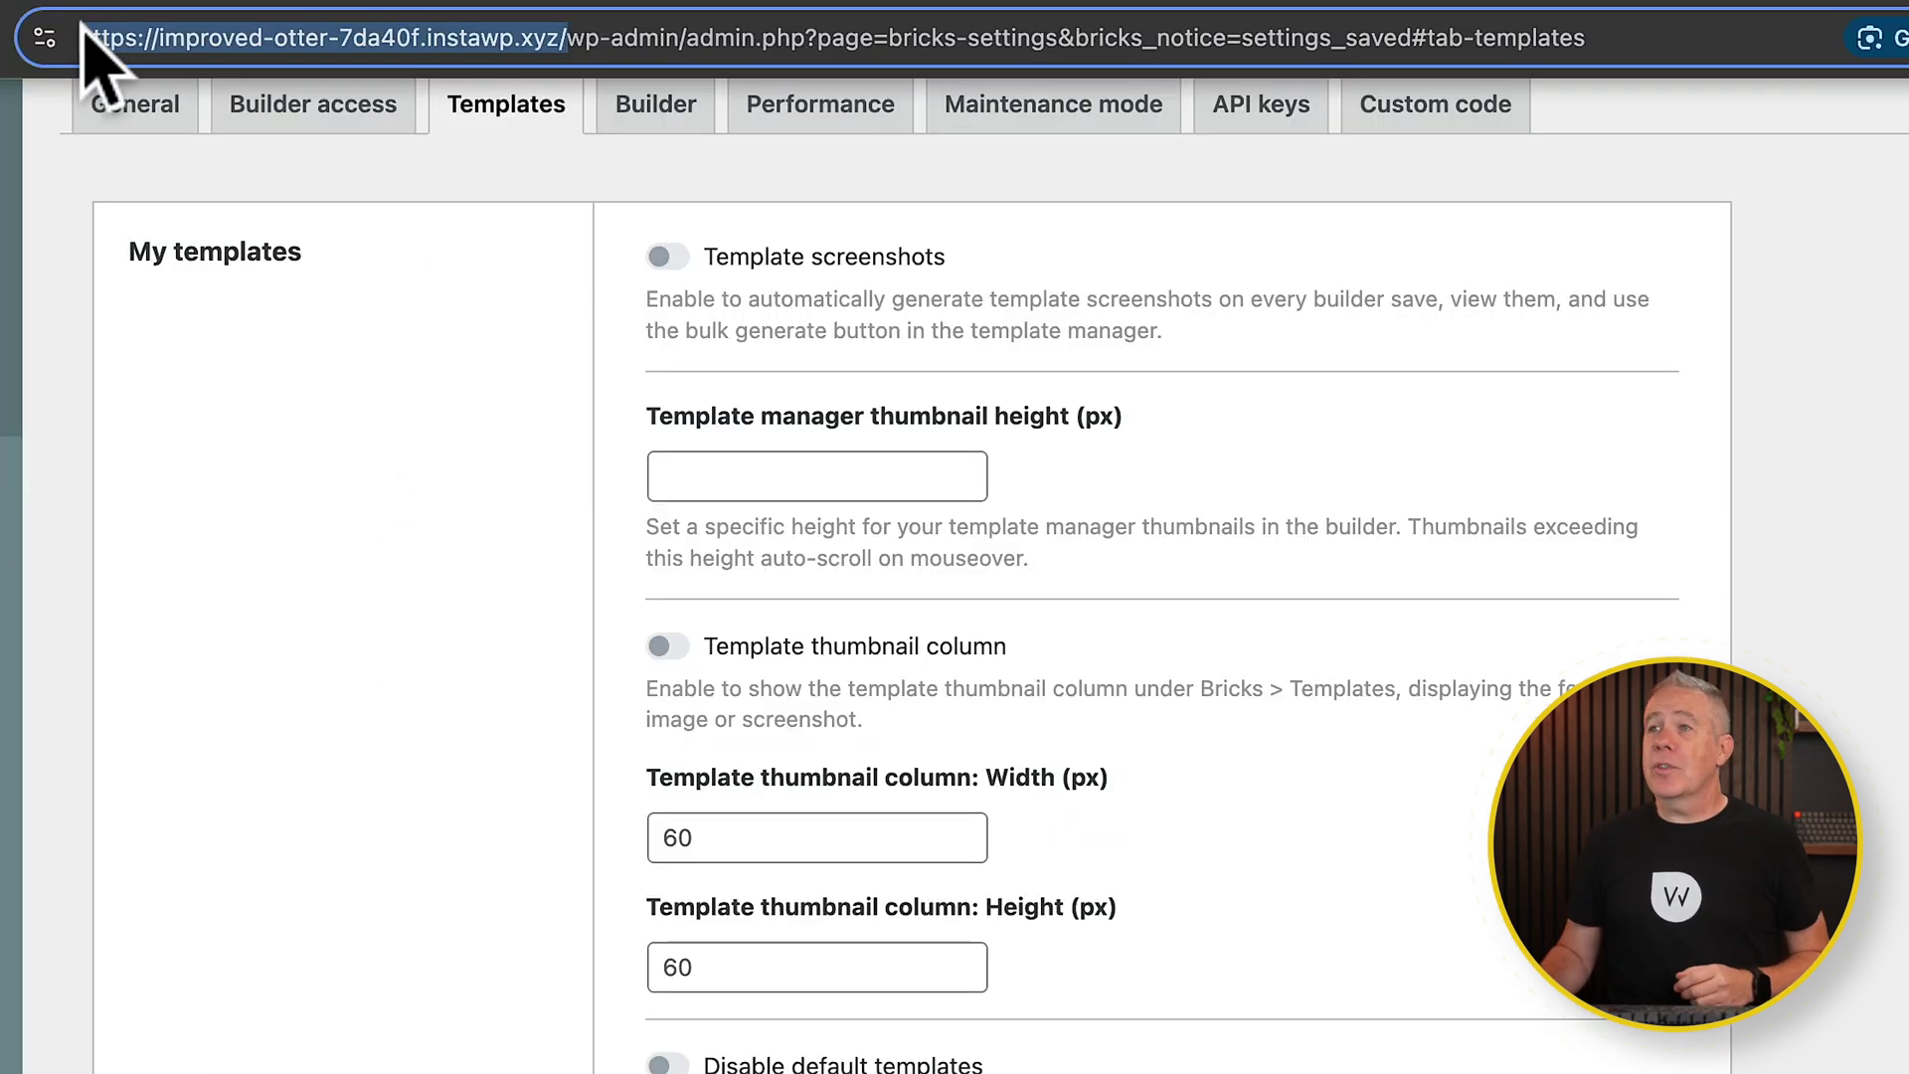
pyautogui.rightClick(94, 42)
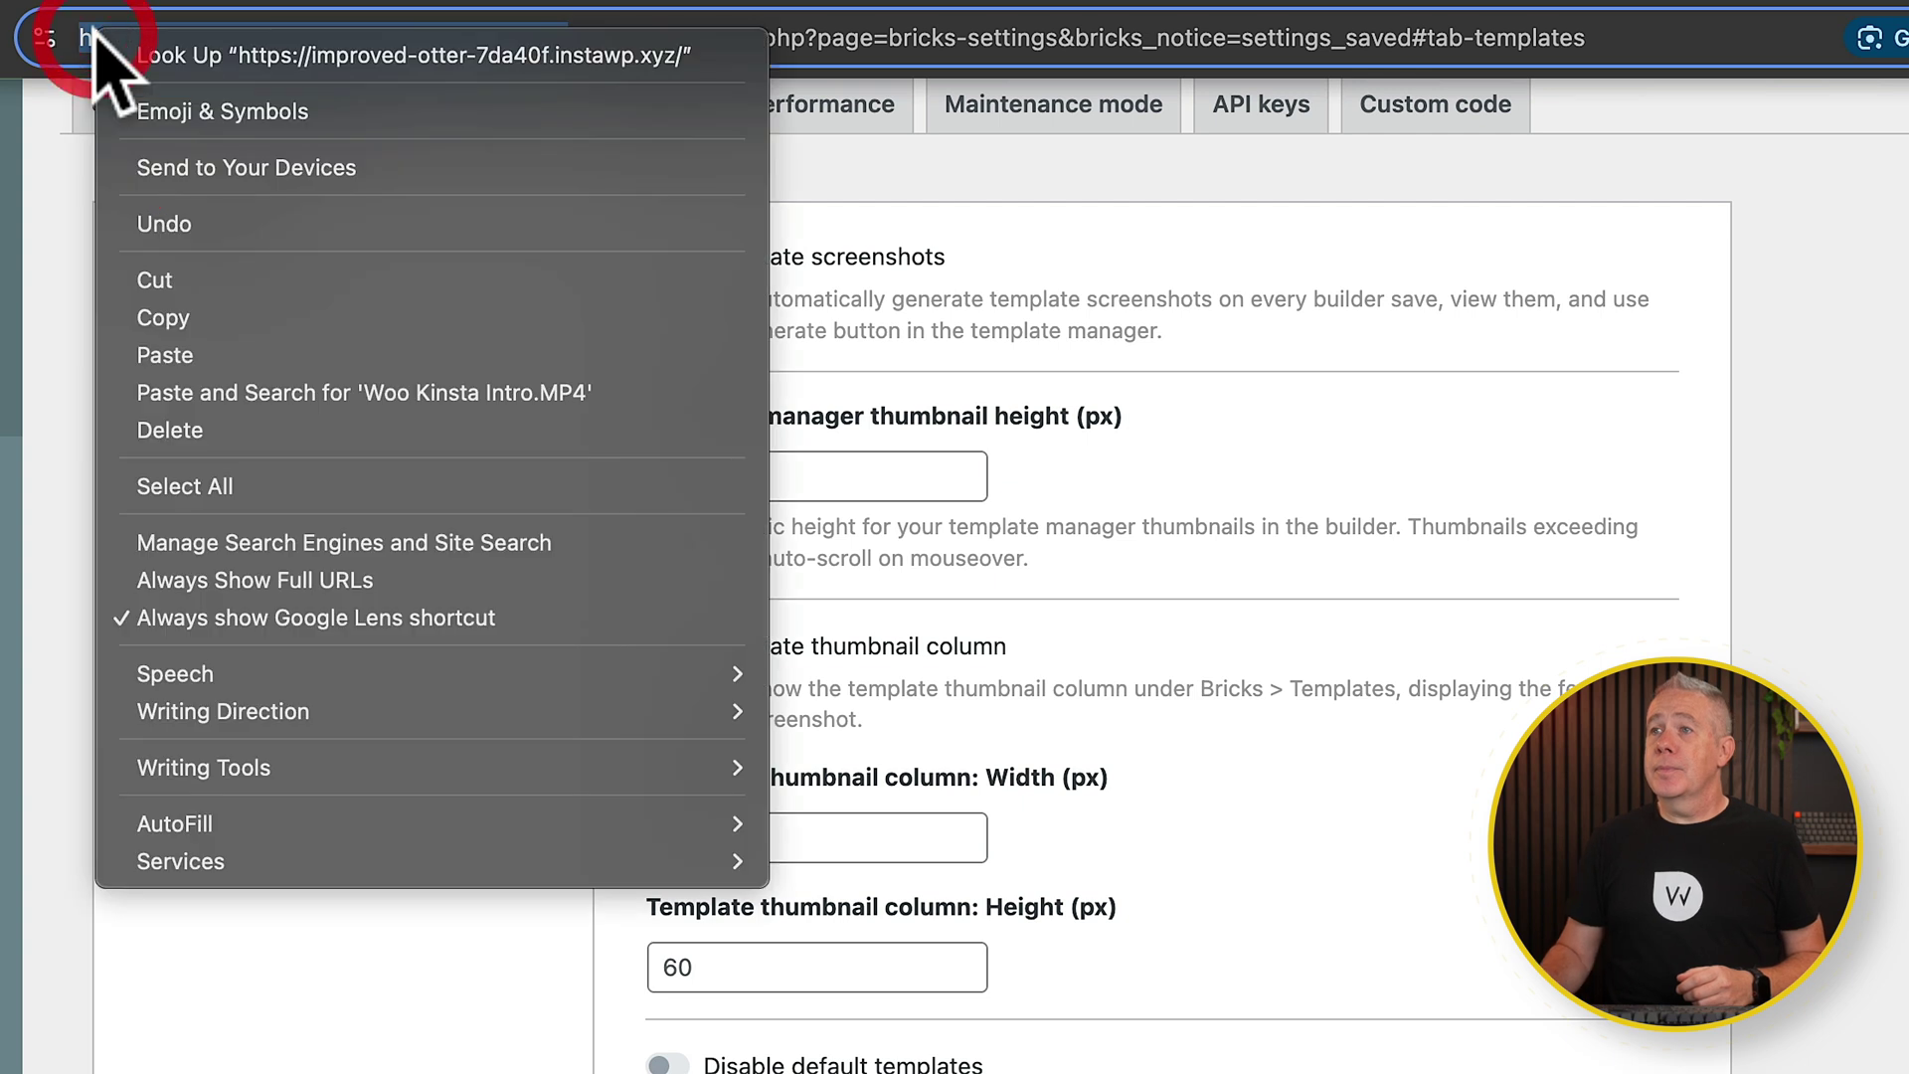
pyautogui.click(202, 306)
pyautogui.scroll(-5, 249, 974)
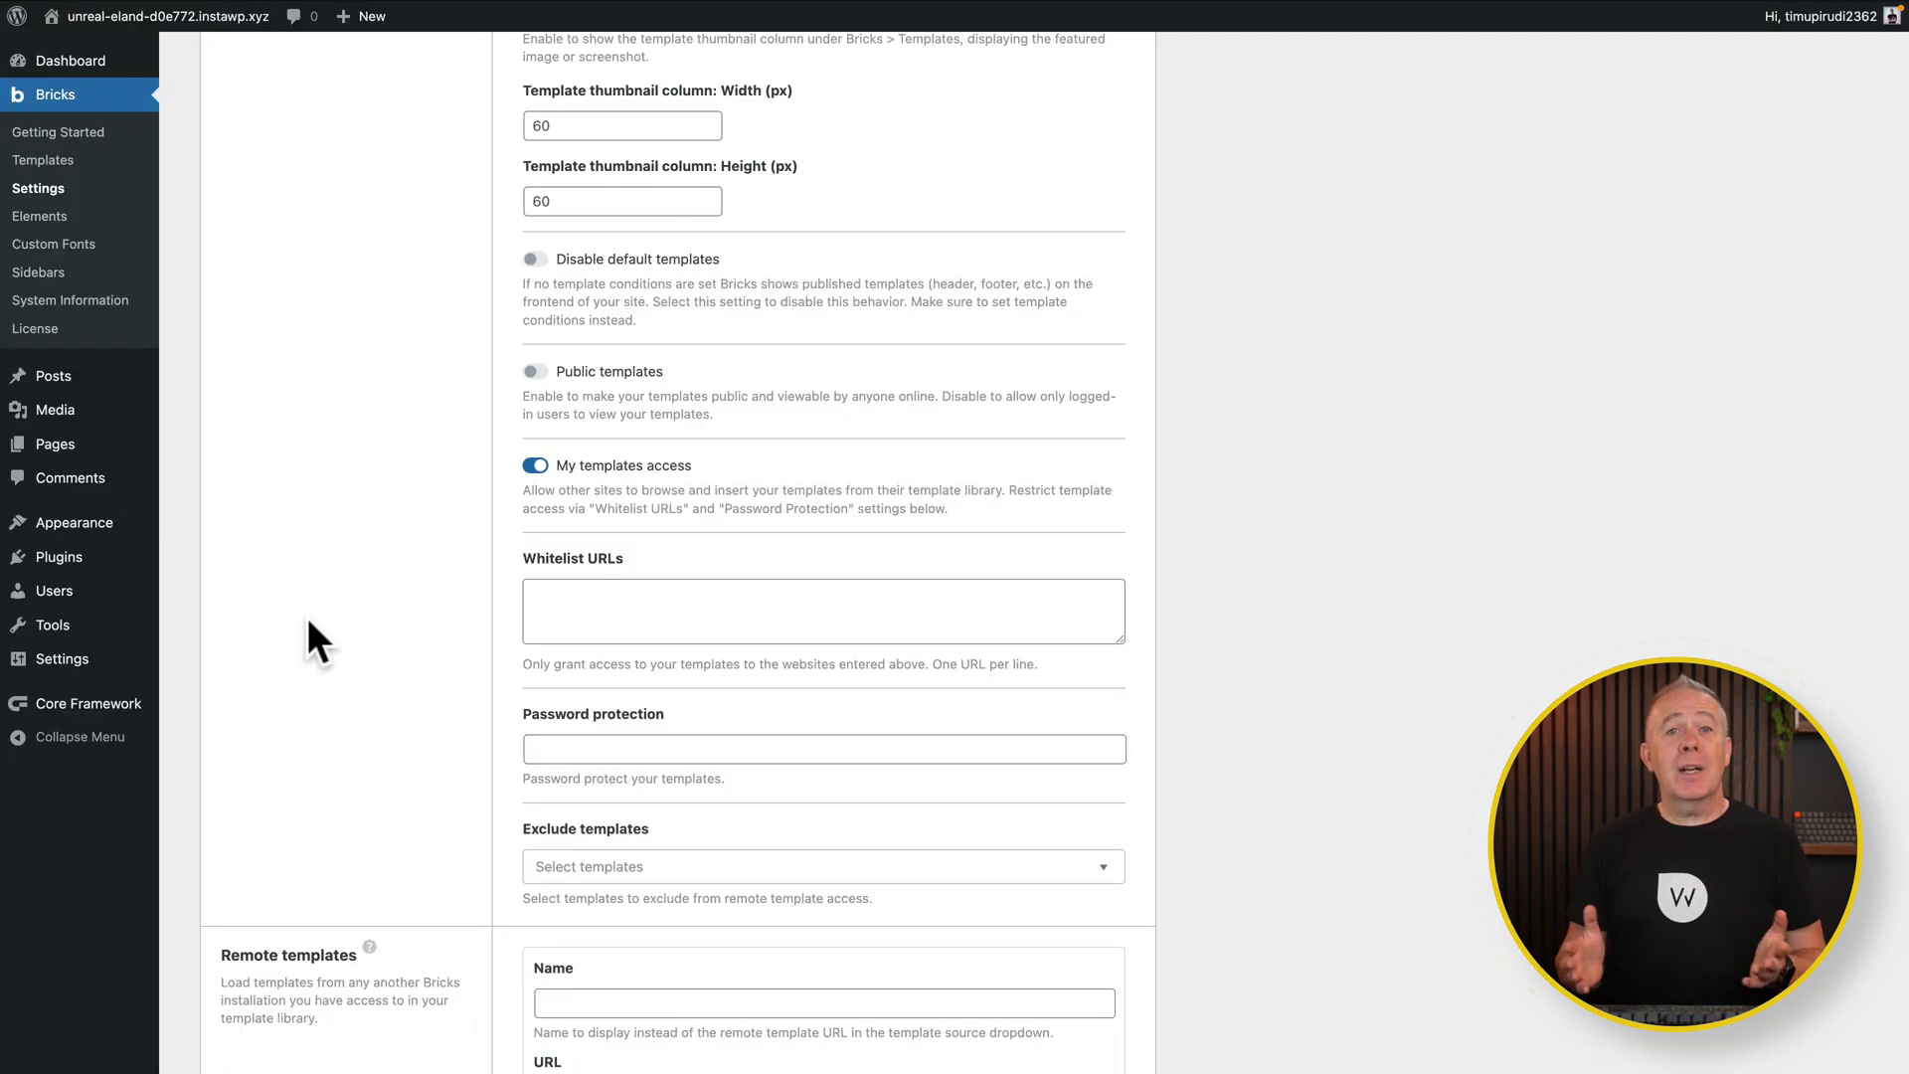
pyautogui.click(555, 604)
pyautogui.hotkey('ctrl', 'v')
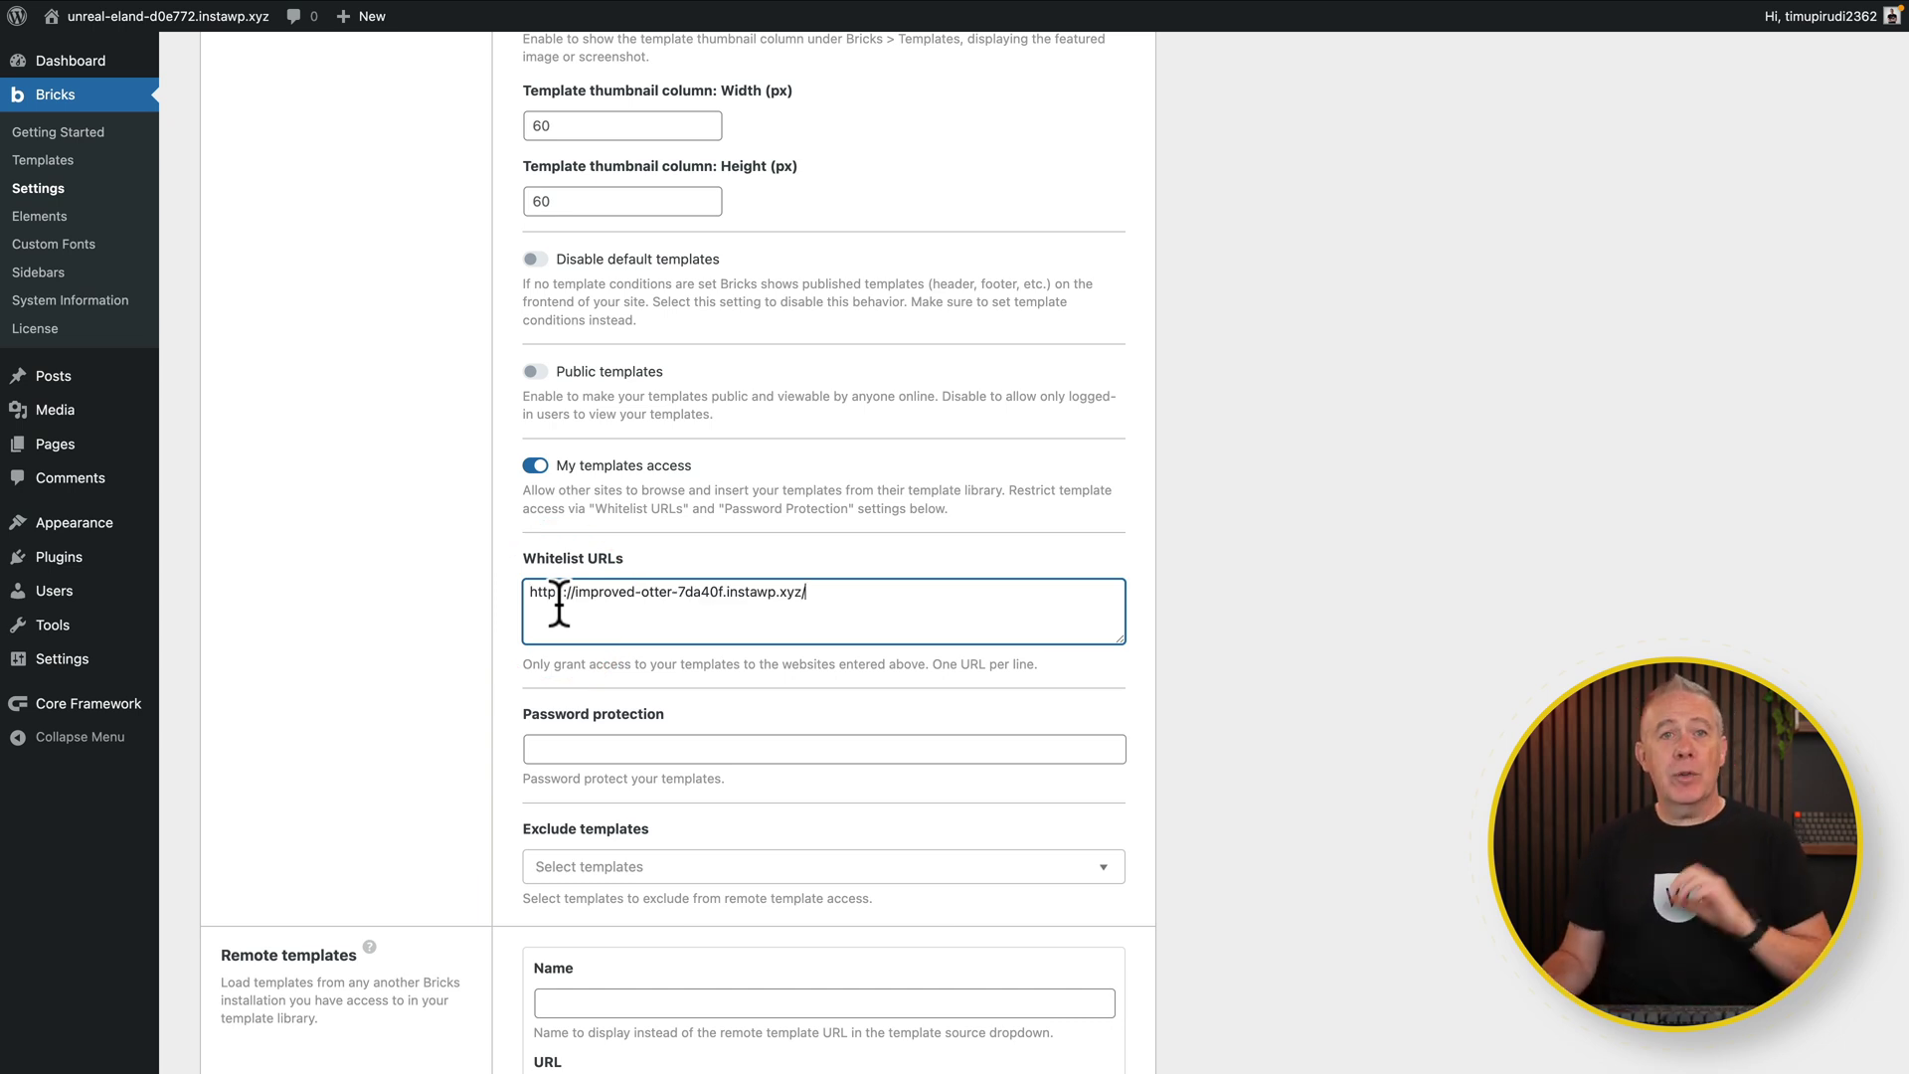
# Enter a template access password and review Exclude templates, leaving none excluded
pyautogui.click(576, 754)
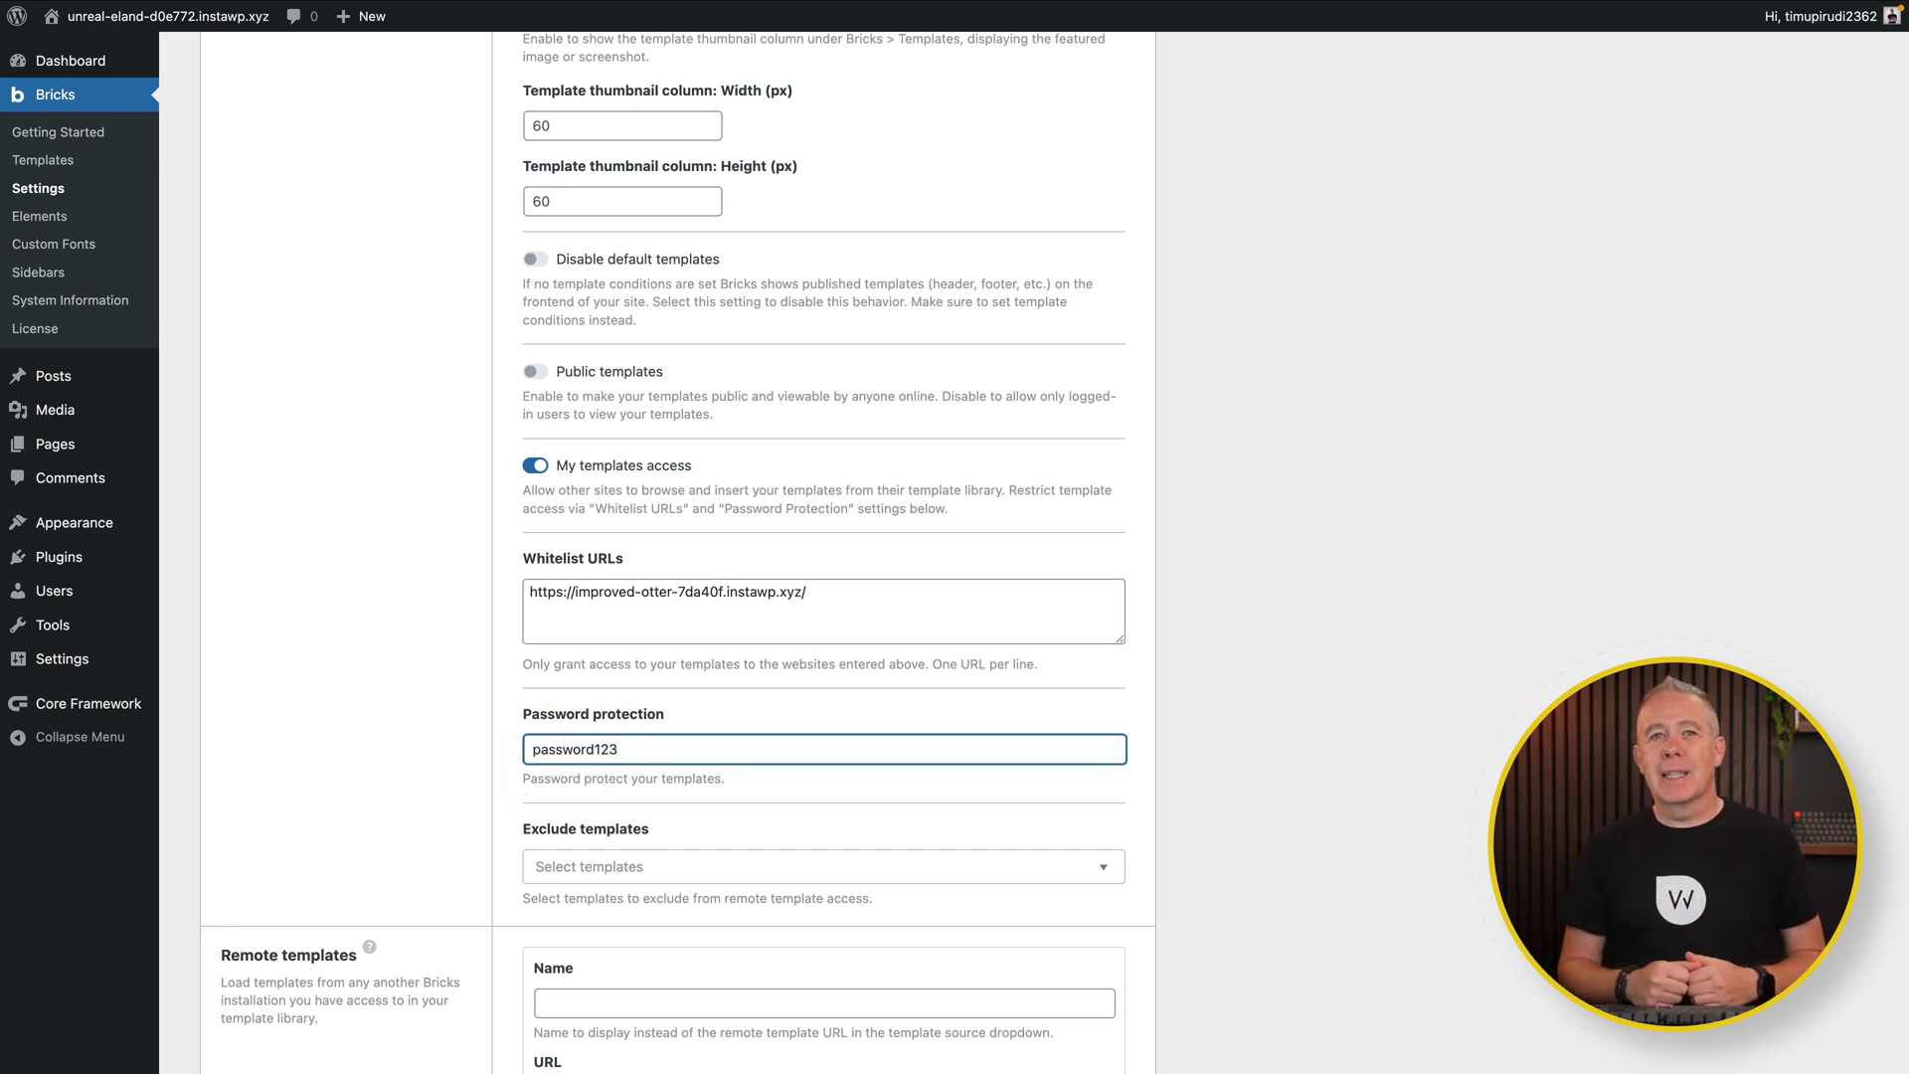
pyautogui.click(607, 871)
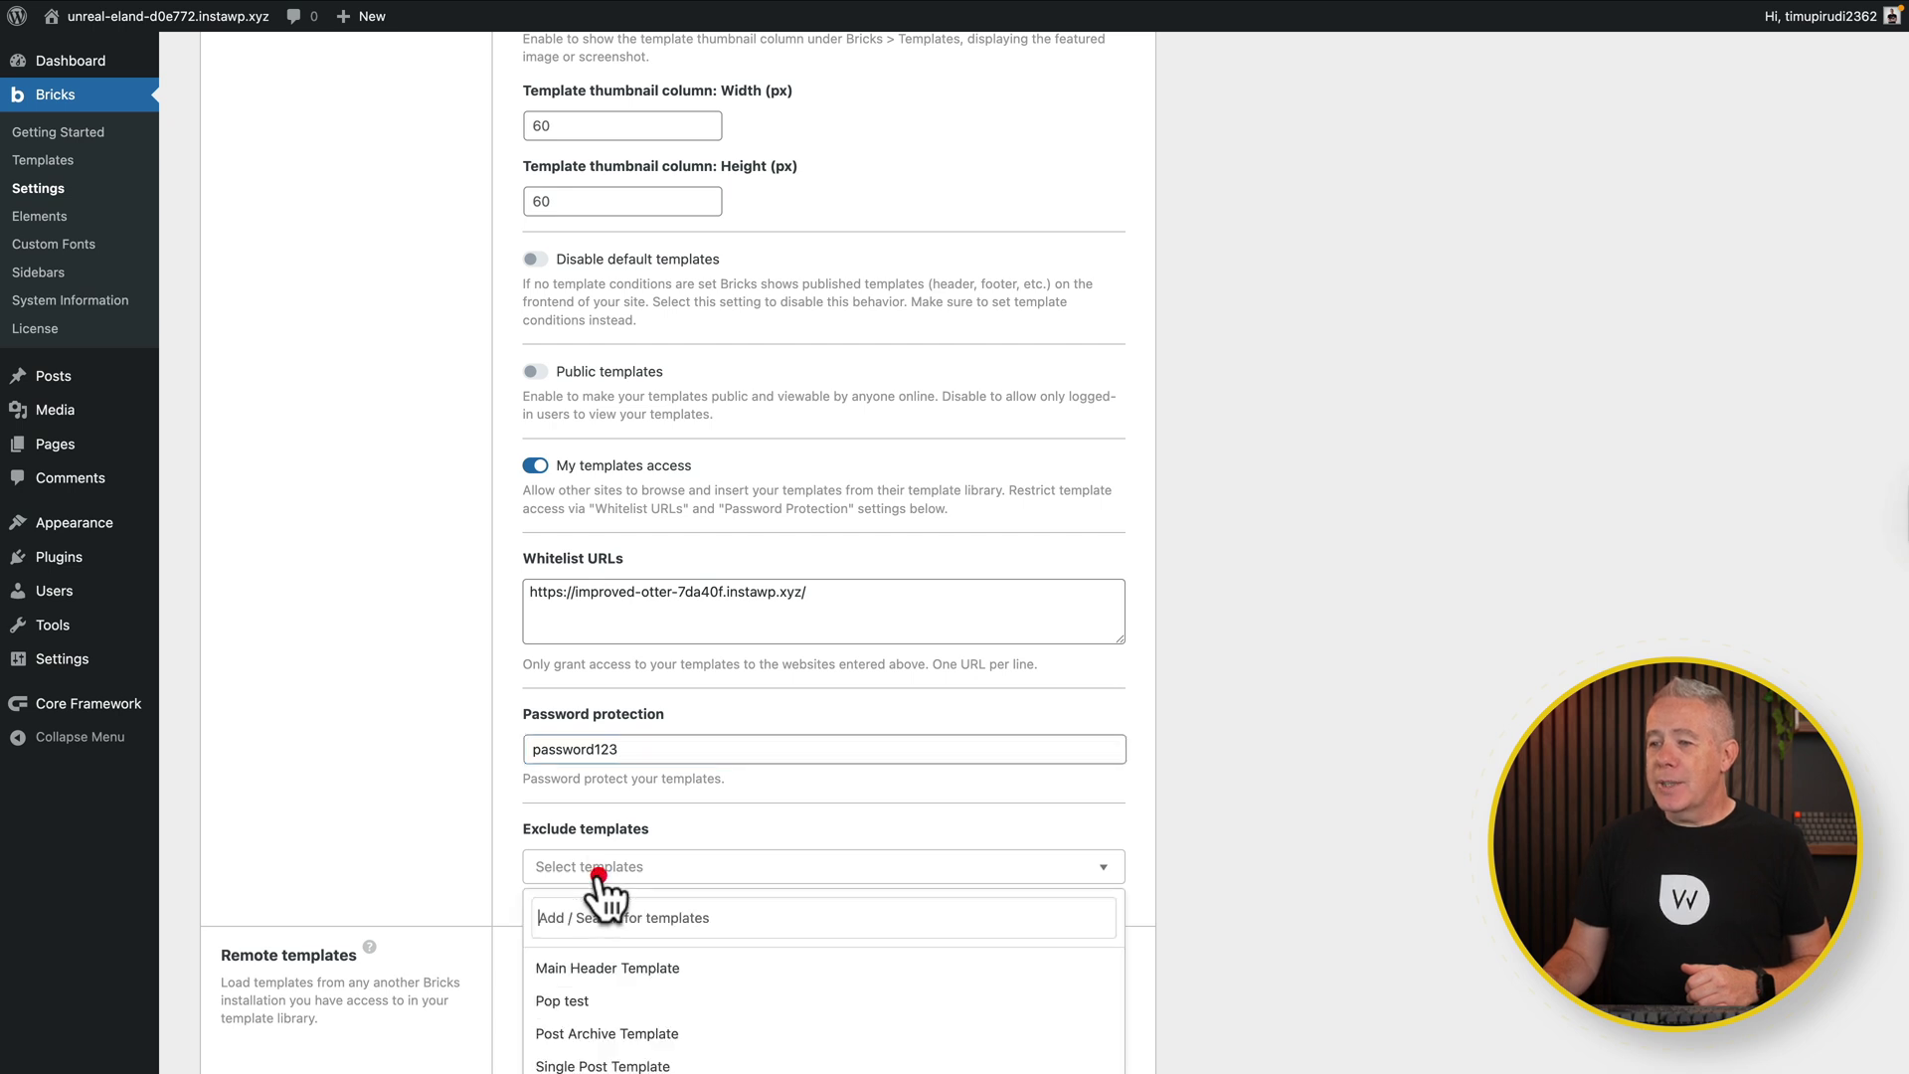
pyautogui.scroll(-2, 582, 890)
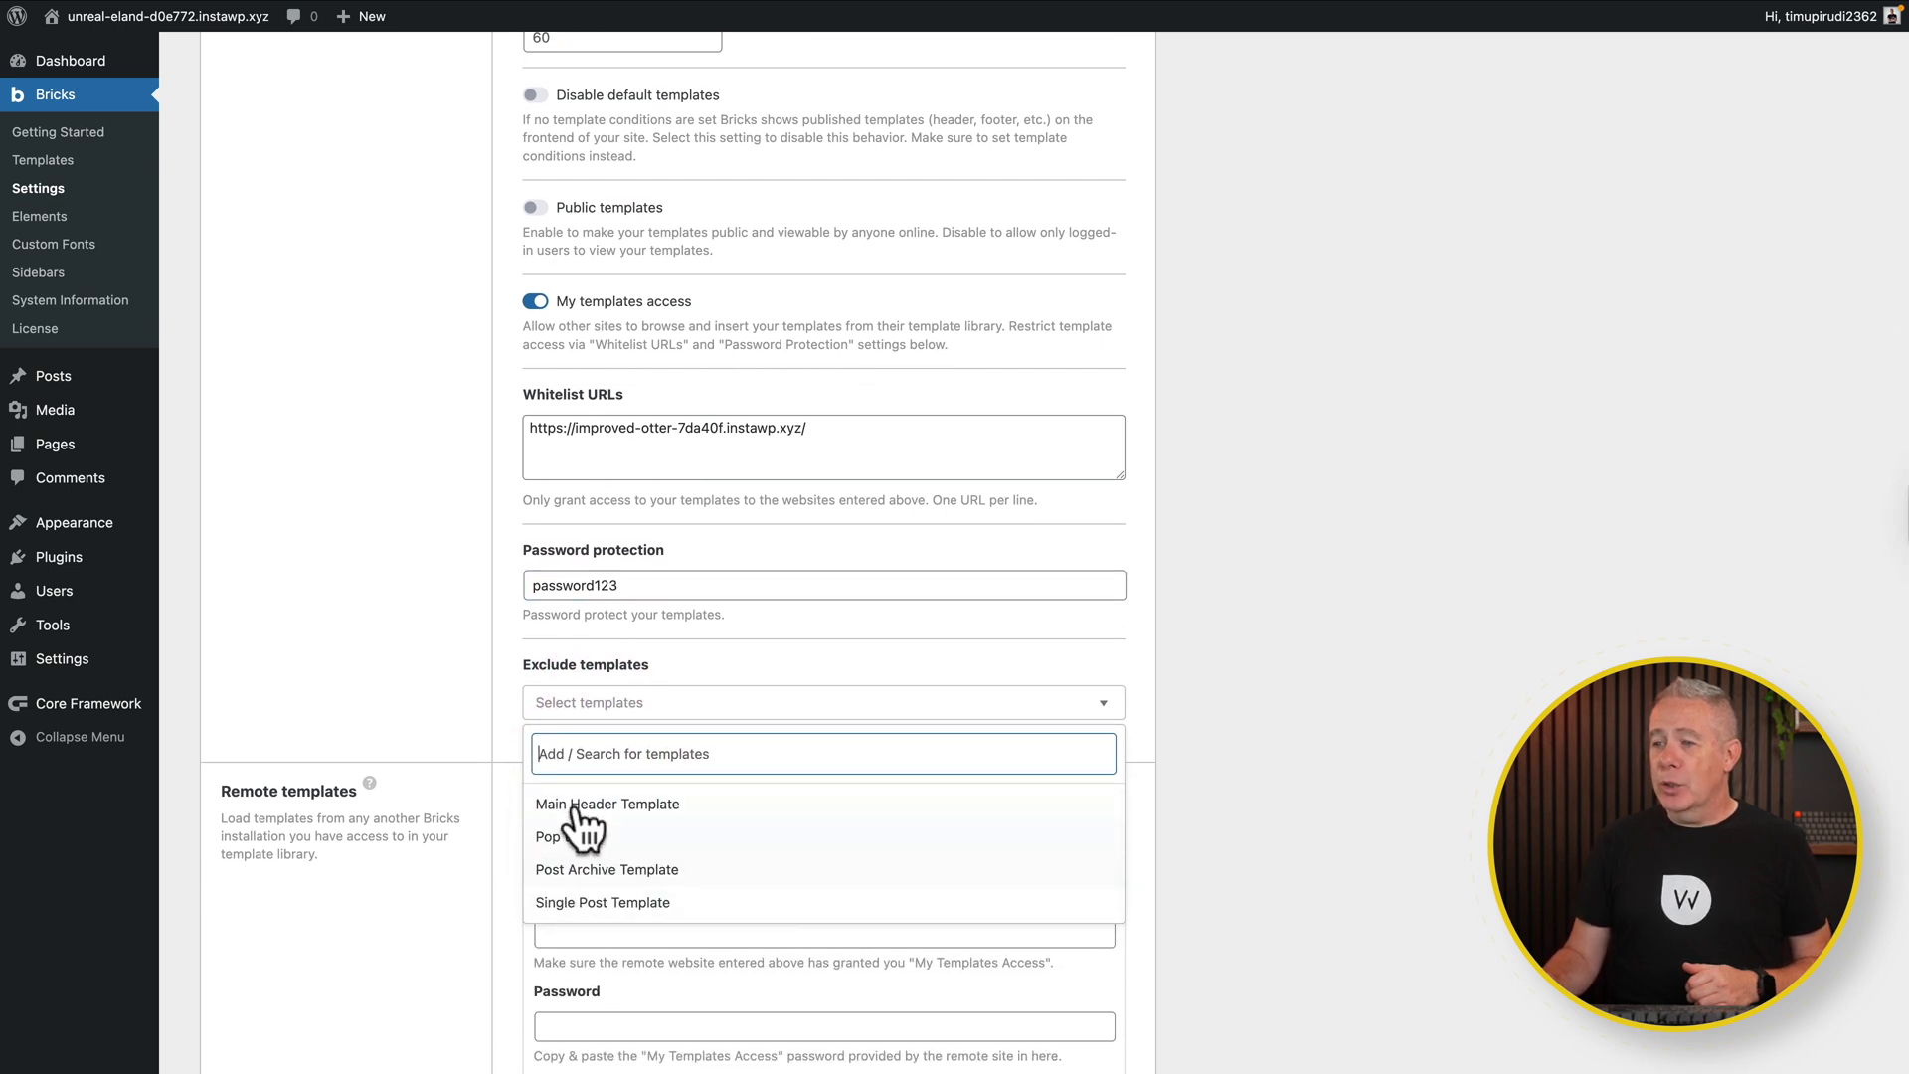
pyautogui.click(469, 716)
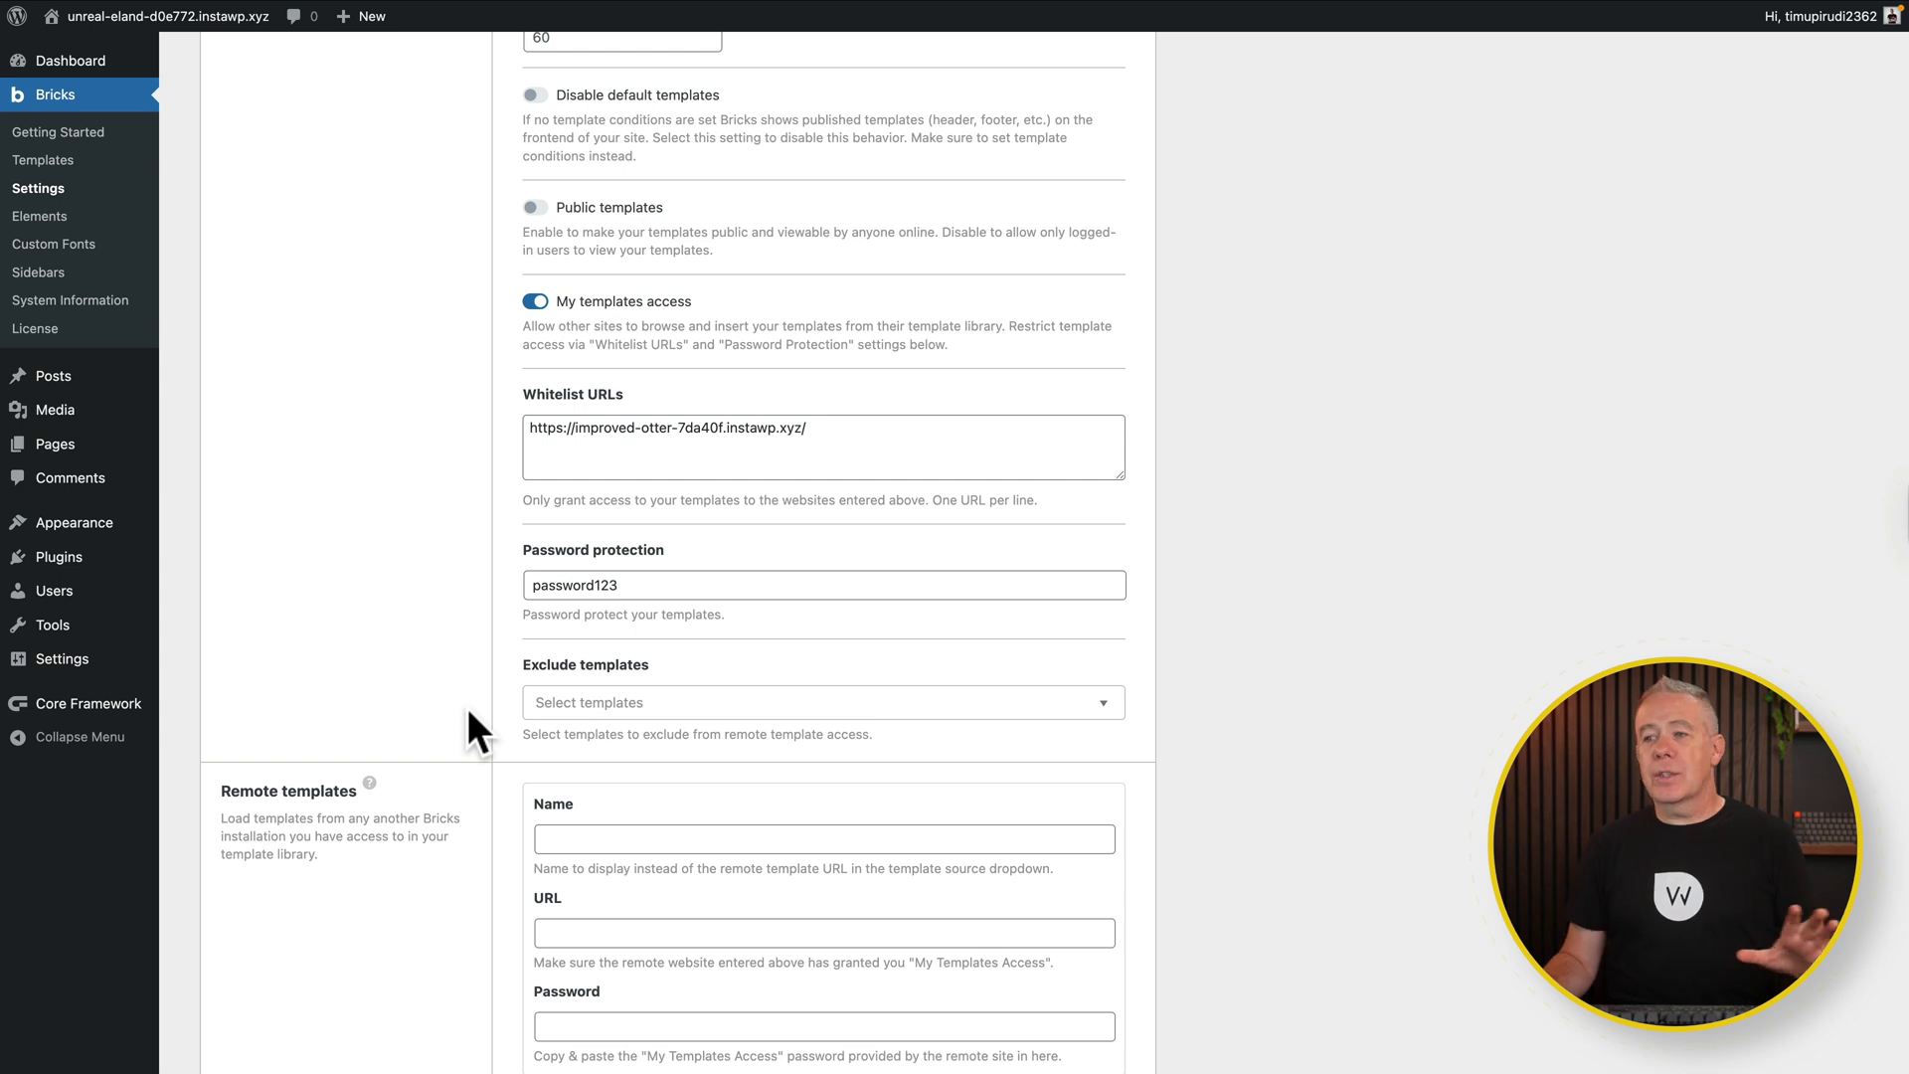
pyautogui.scroll(-4, 467, 709)
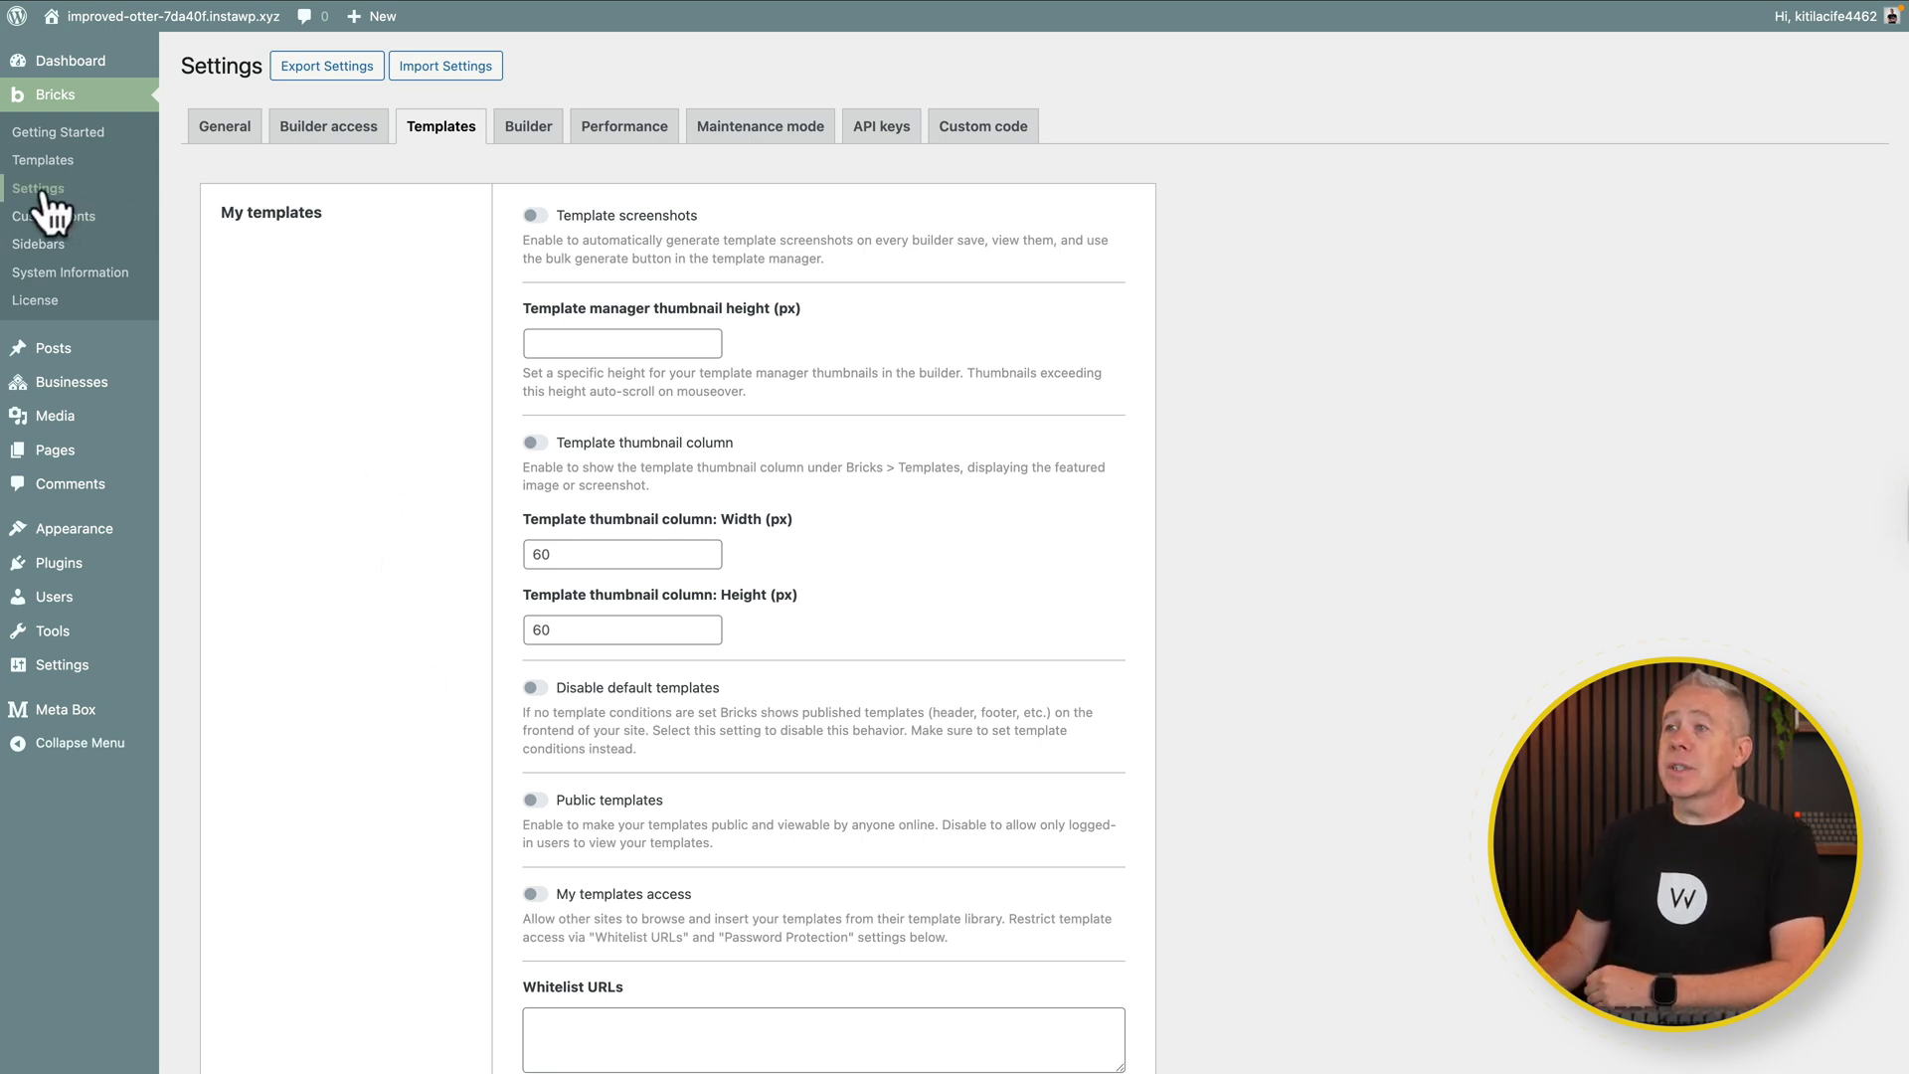
# Name the new Remote templates entry 'WPTuts Shared Templates'
pyautogui.scroll(-1, 472, 694)
pyautogui.scroll(-10, 470, 693)
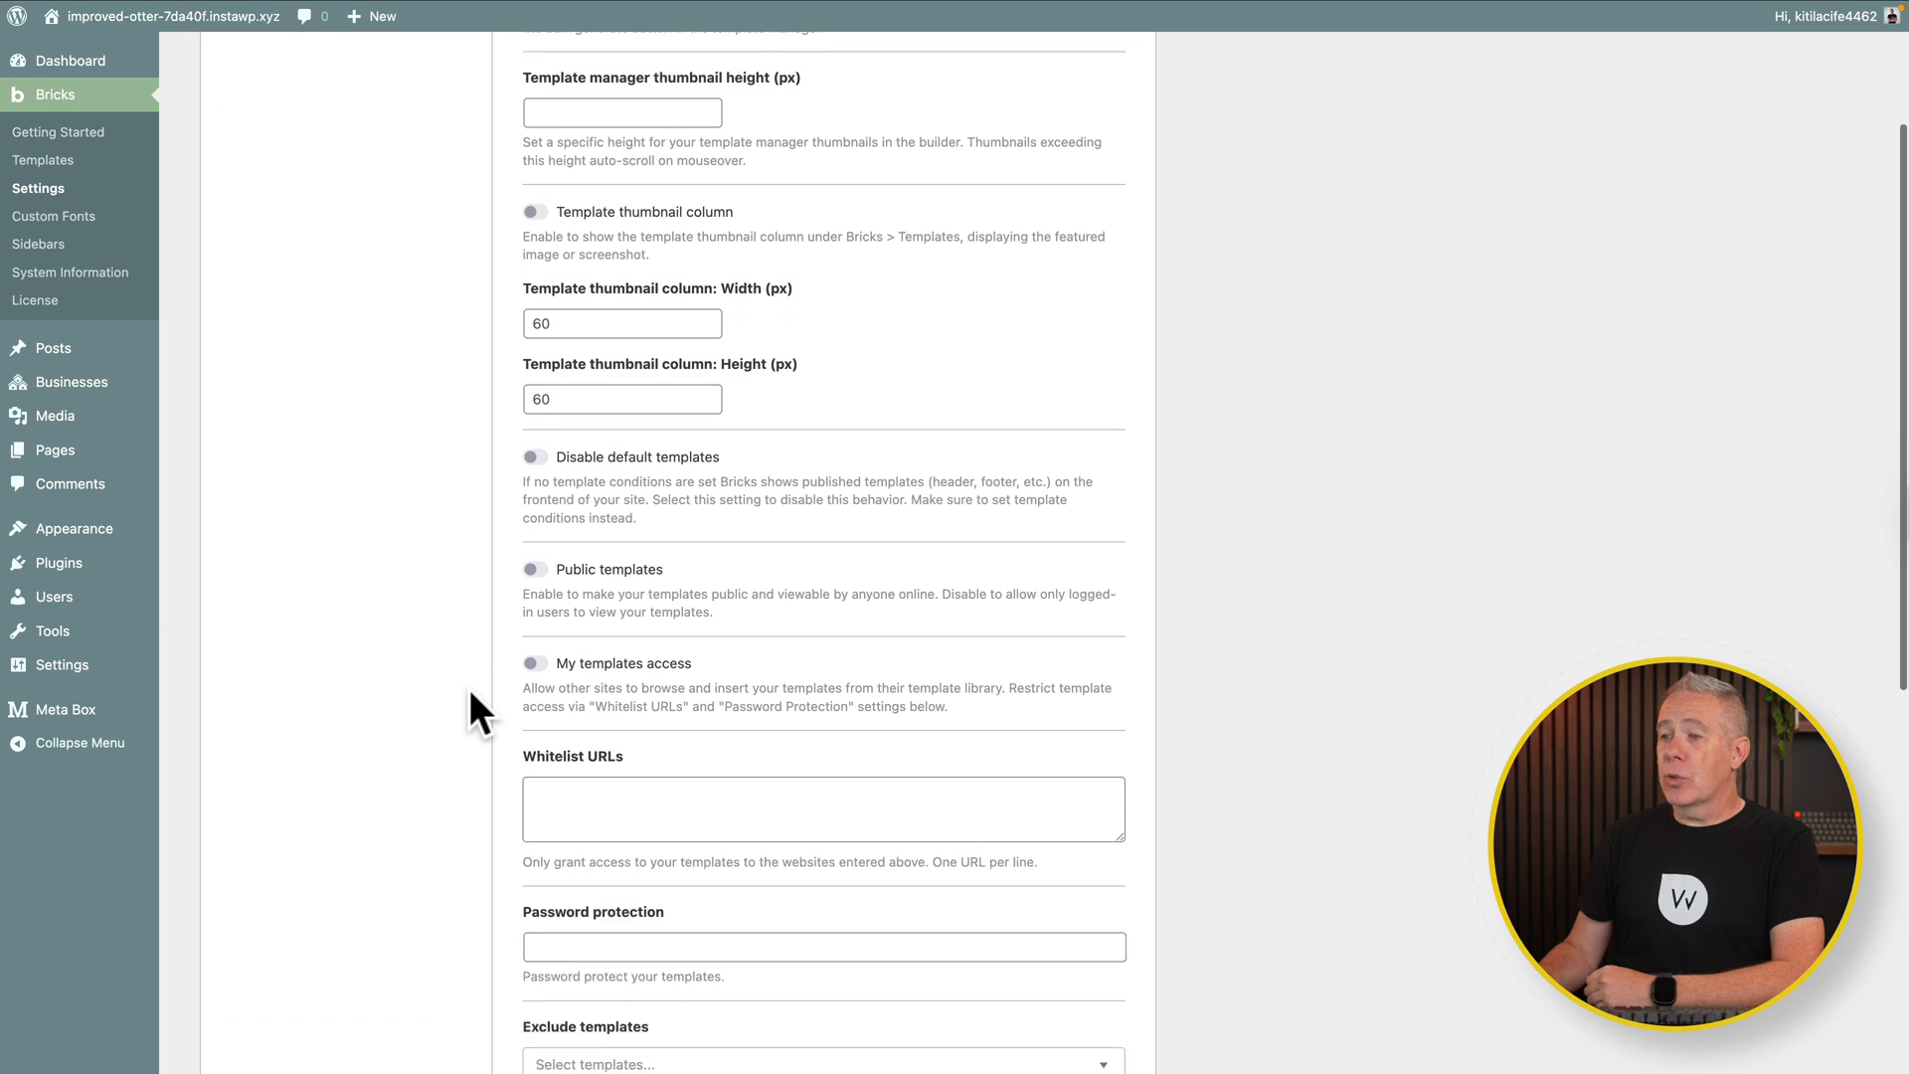
pyautogui.scroll(-3, 470, 689)
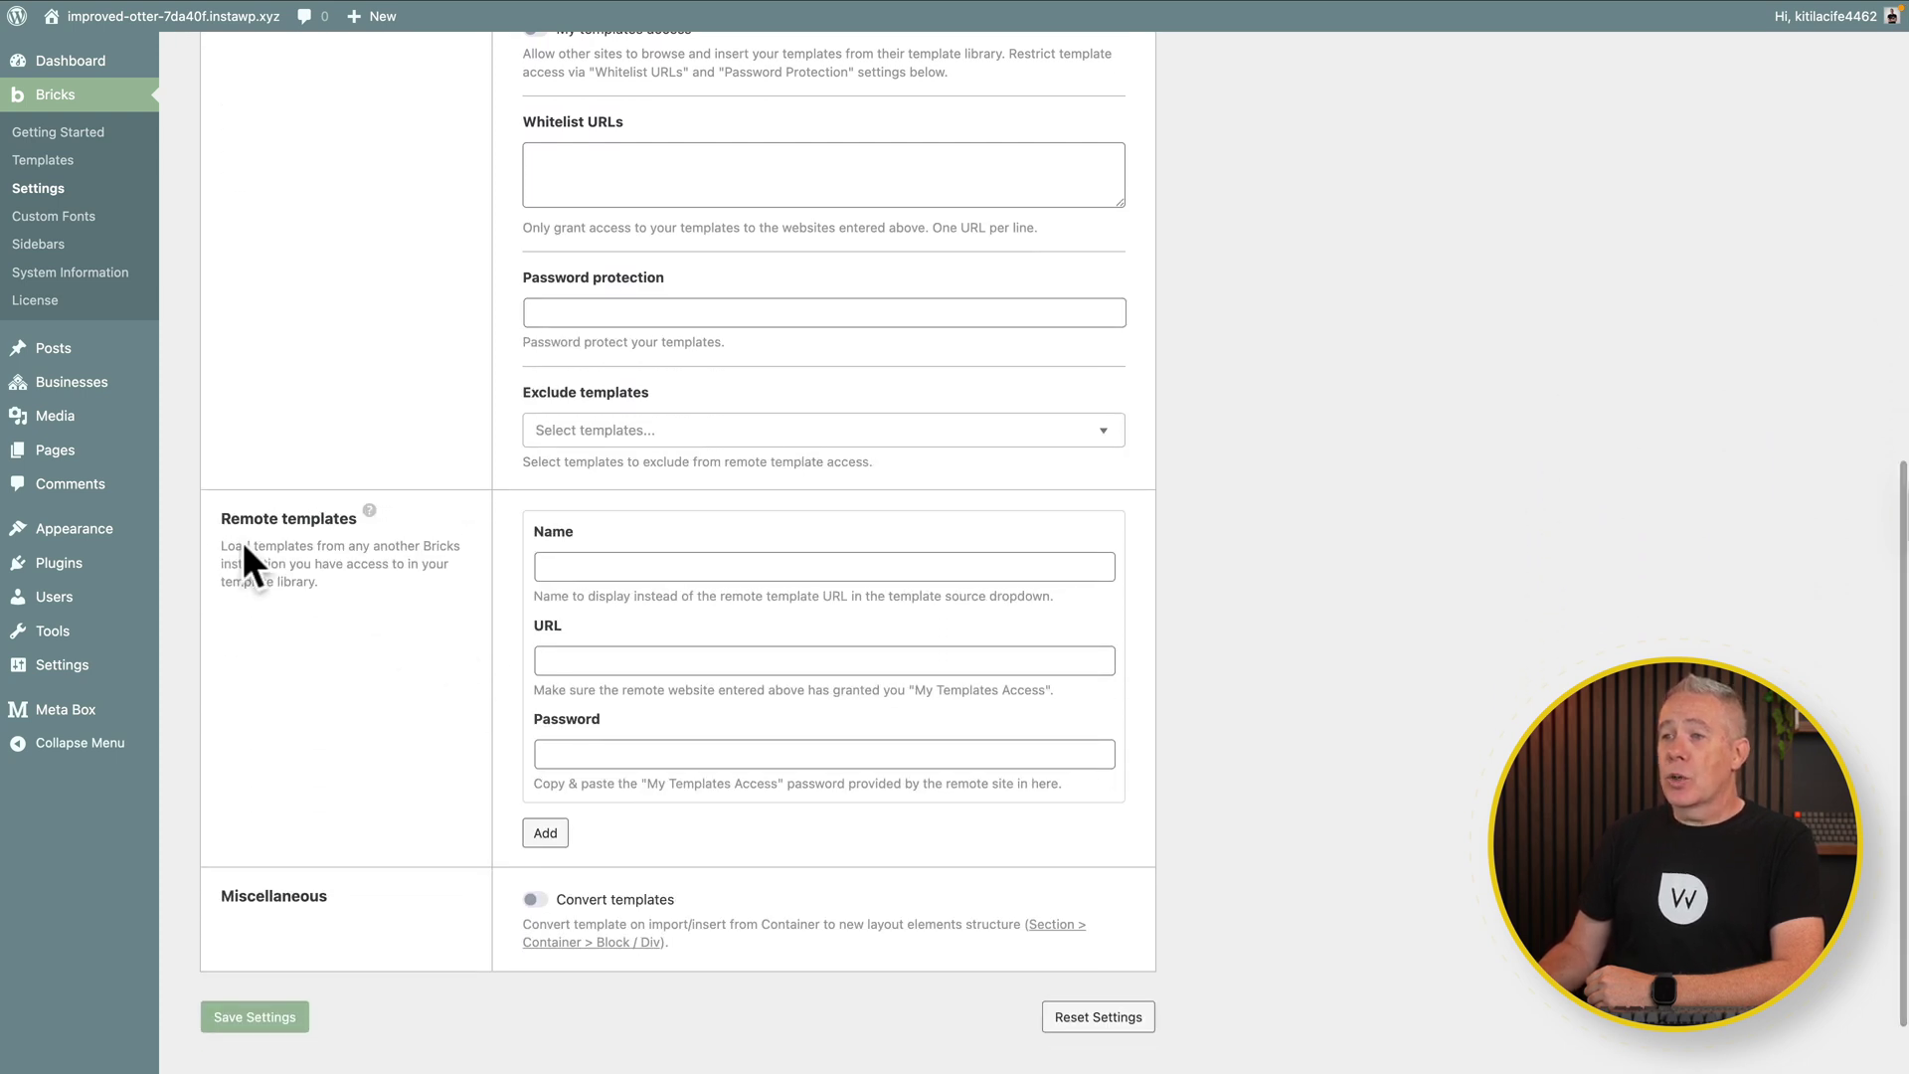
pyautogui.click(570, 567)
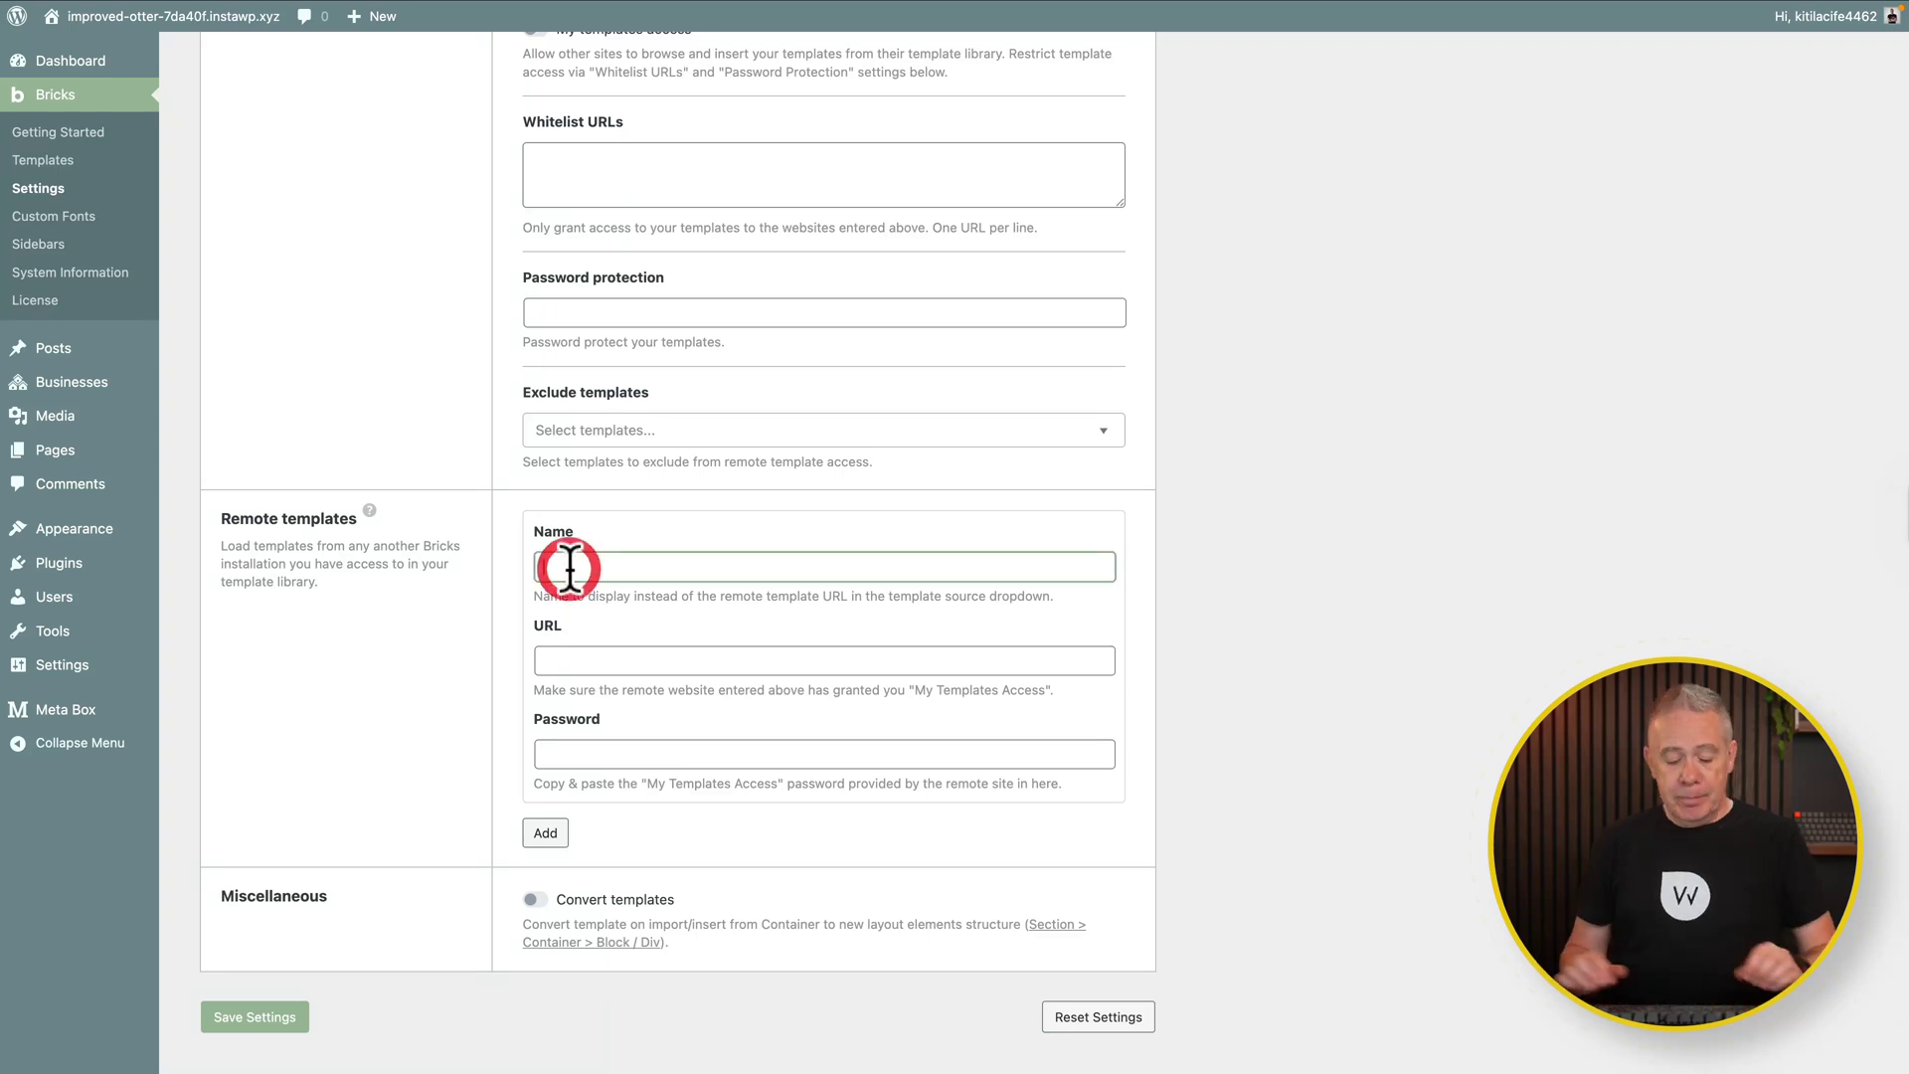
pyautogui.write('WPTuts Shared Templates')
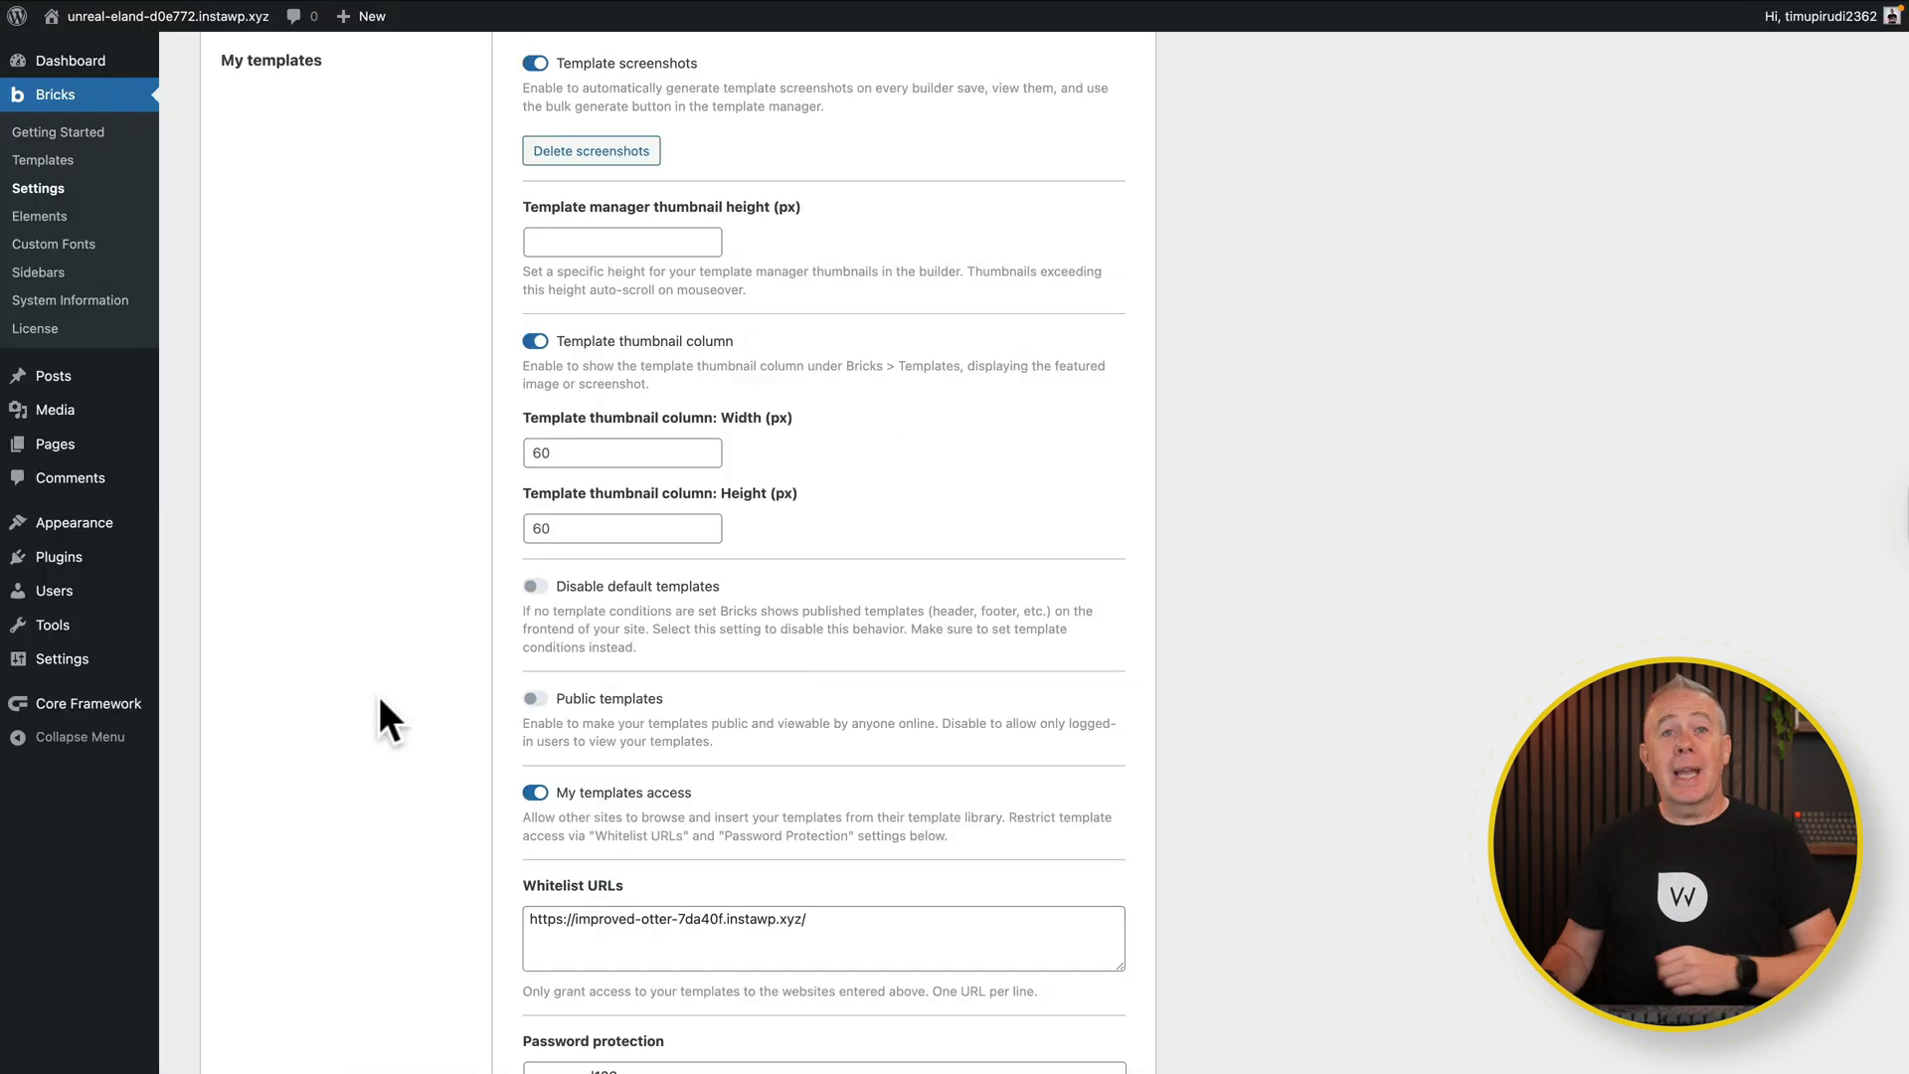
# Fill in the unreal-eland site URL and its access password for the remote source, then save
pyautogui.scroll(5, 379, 641)
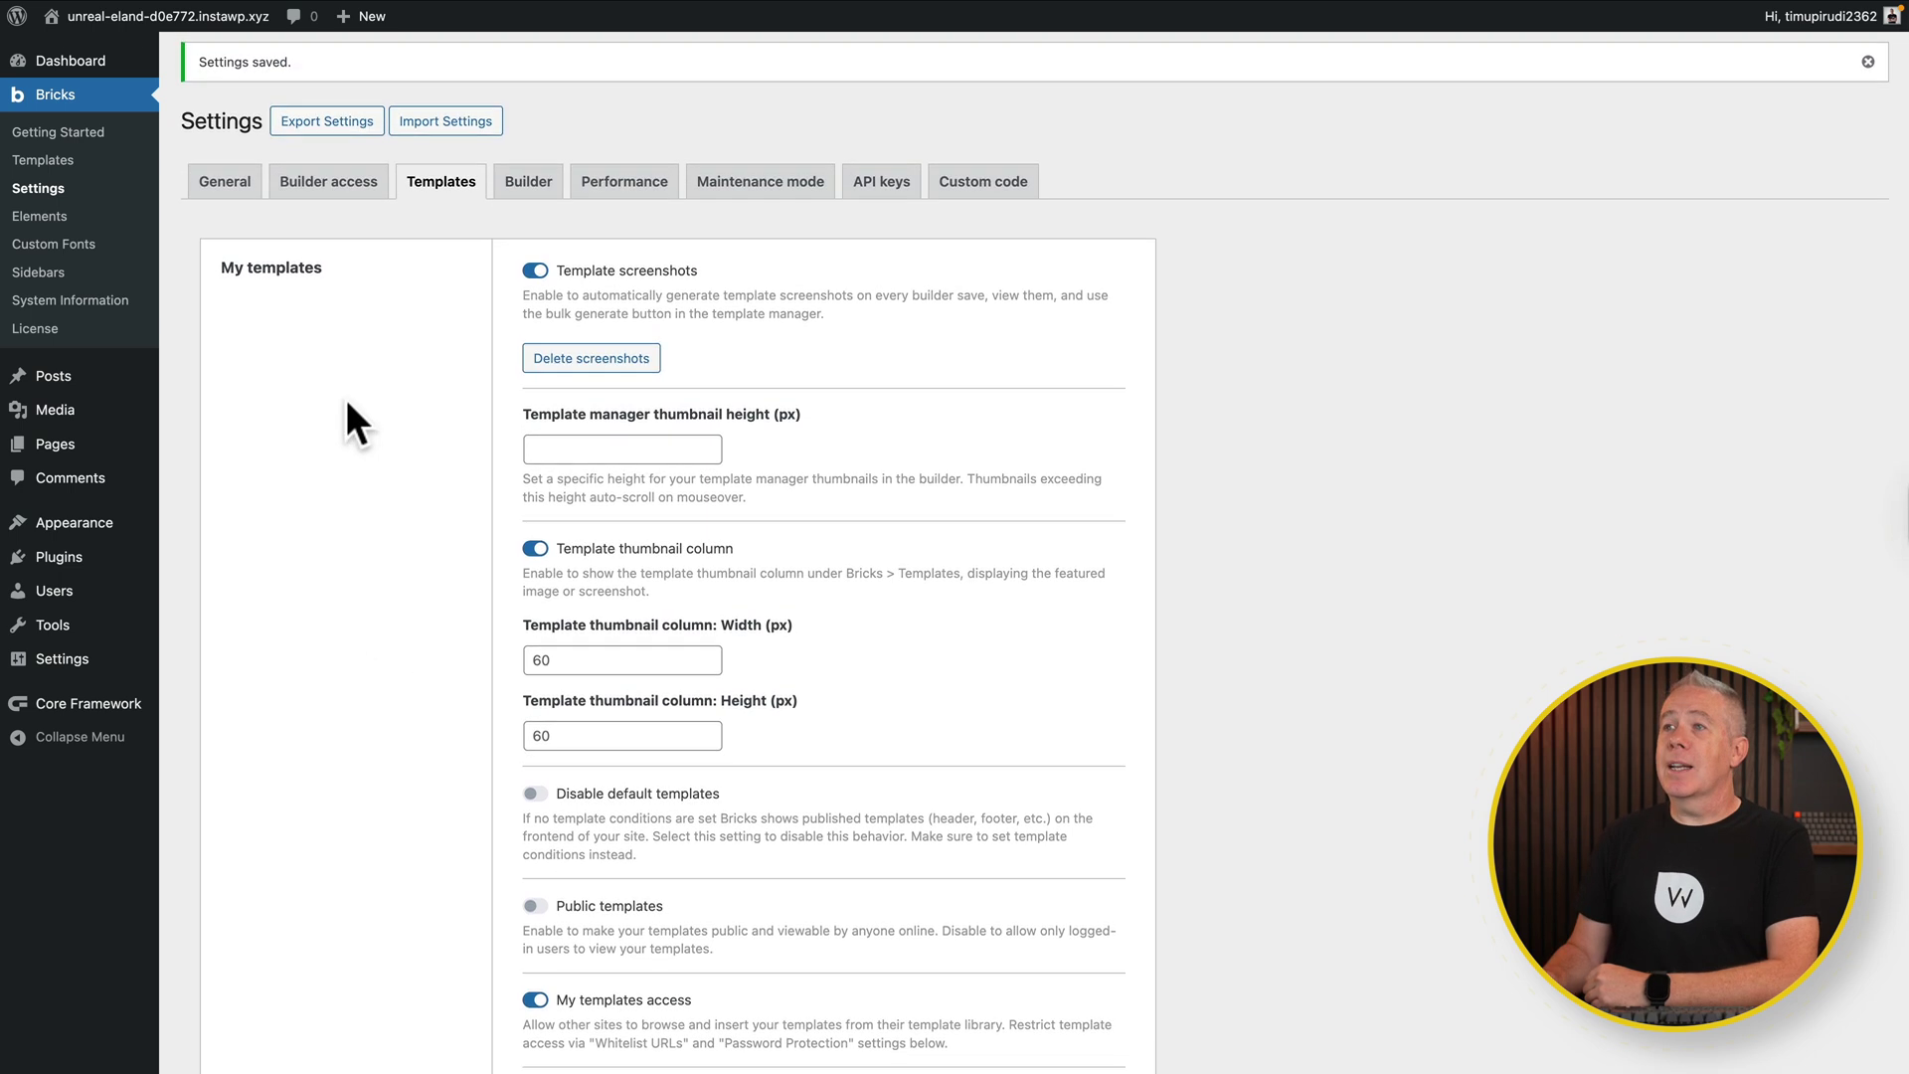
pyautogui.moveTo(408, 3)
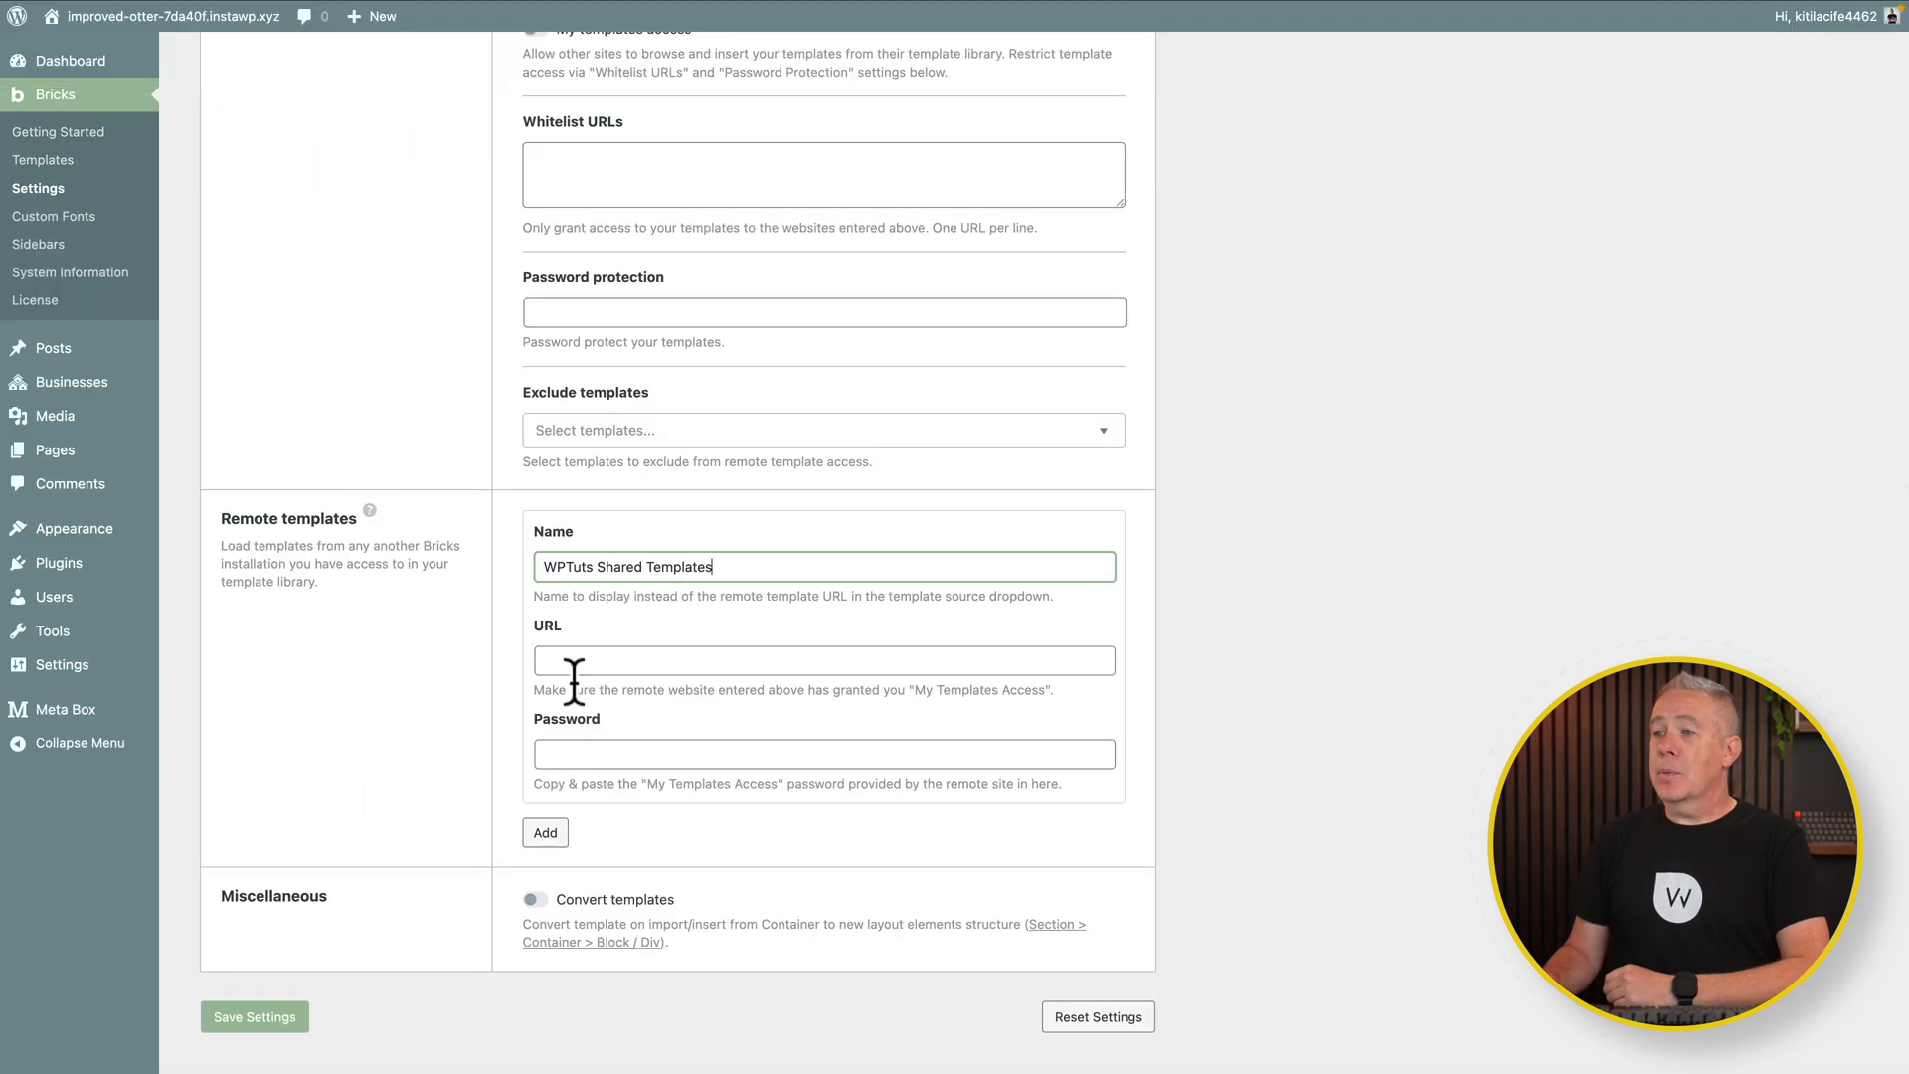
pyautogui.click(574, 661)
pyautogui.press('super+v')
pyautogui.press('Tab')
pyautogui.press('super+v')
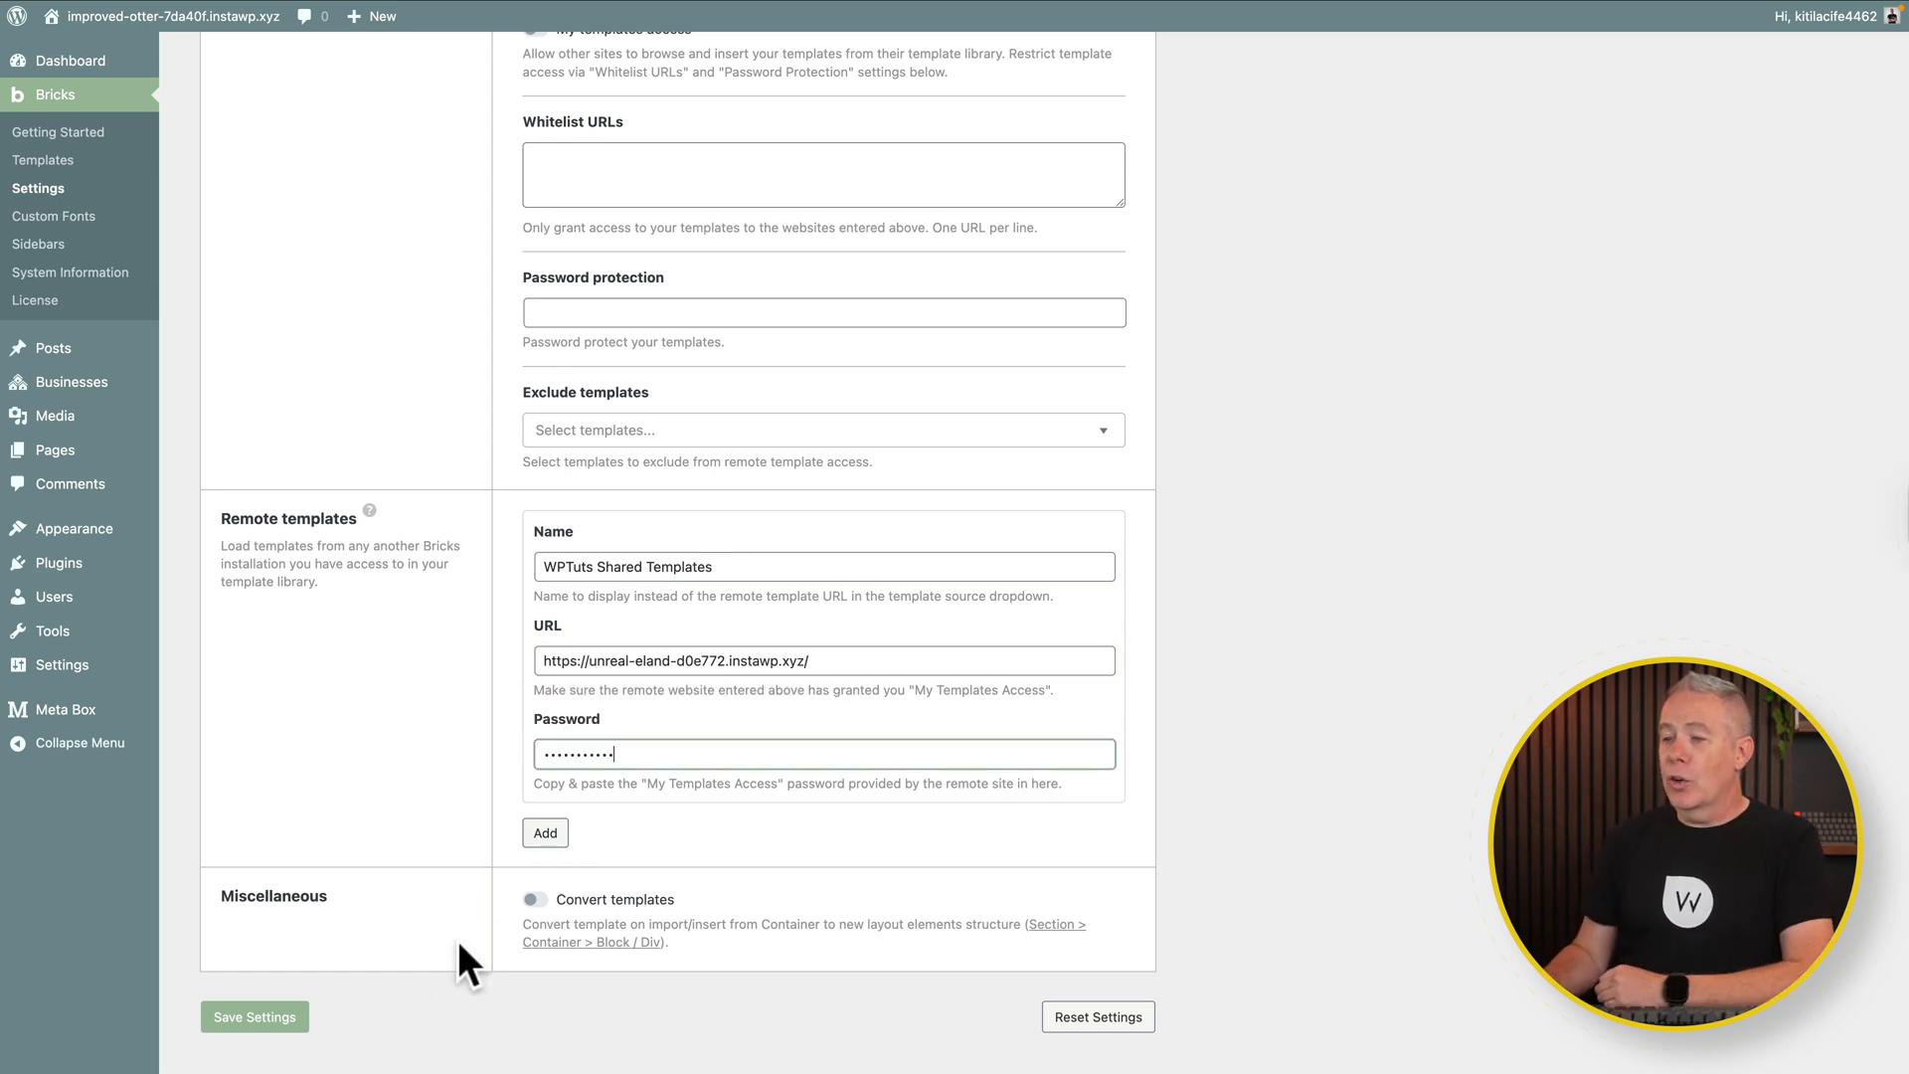
pyautogui.click(278, 1022)
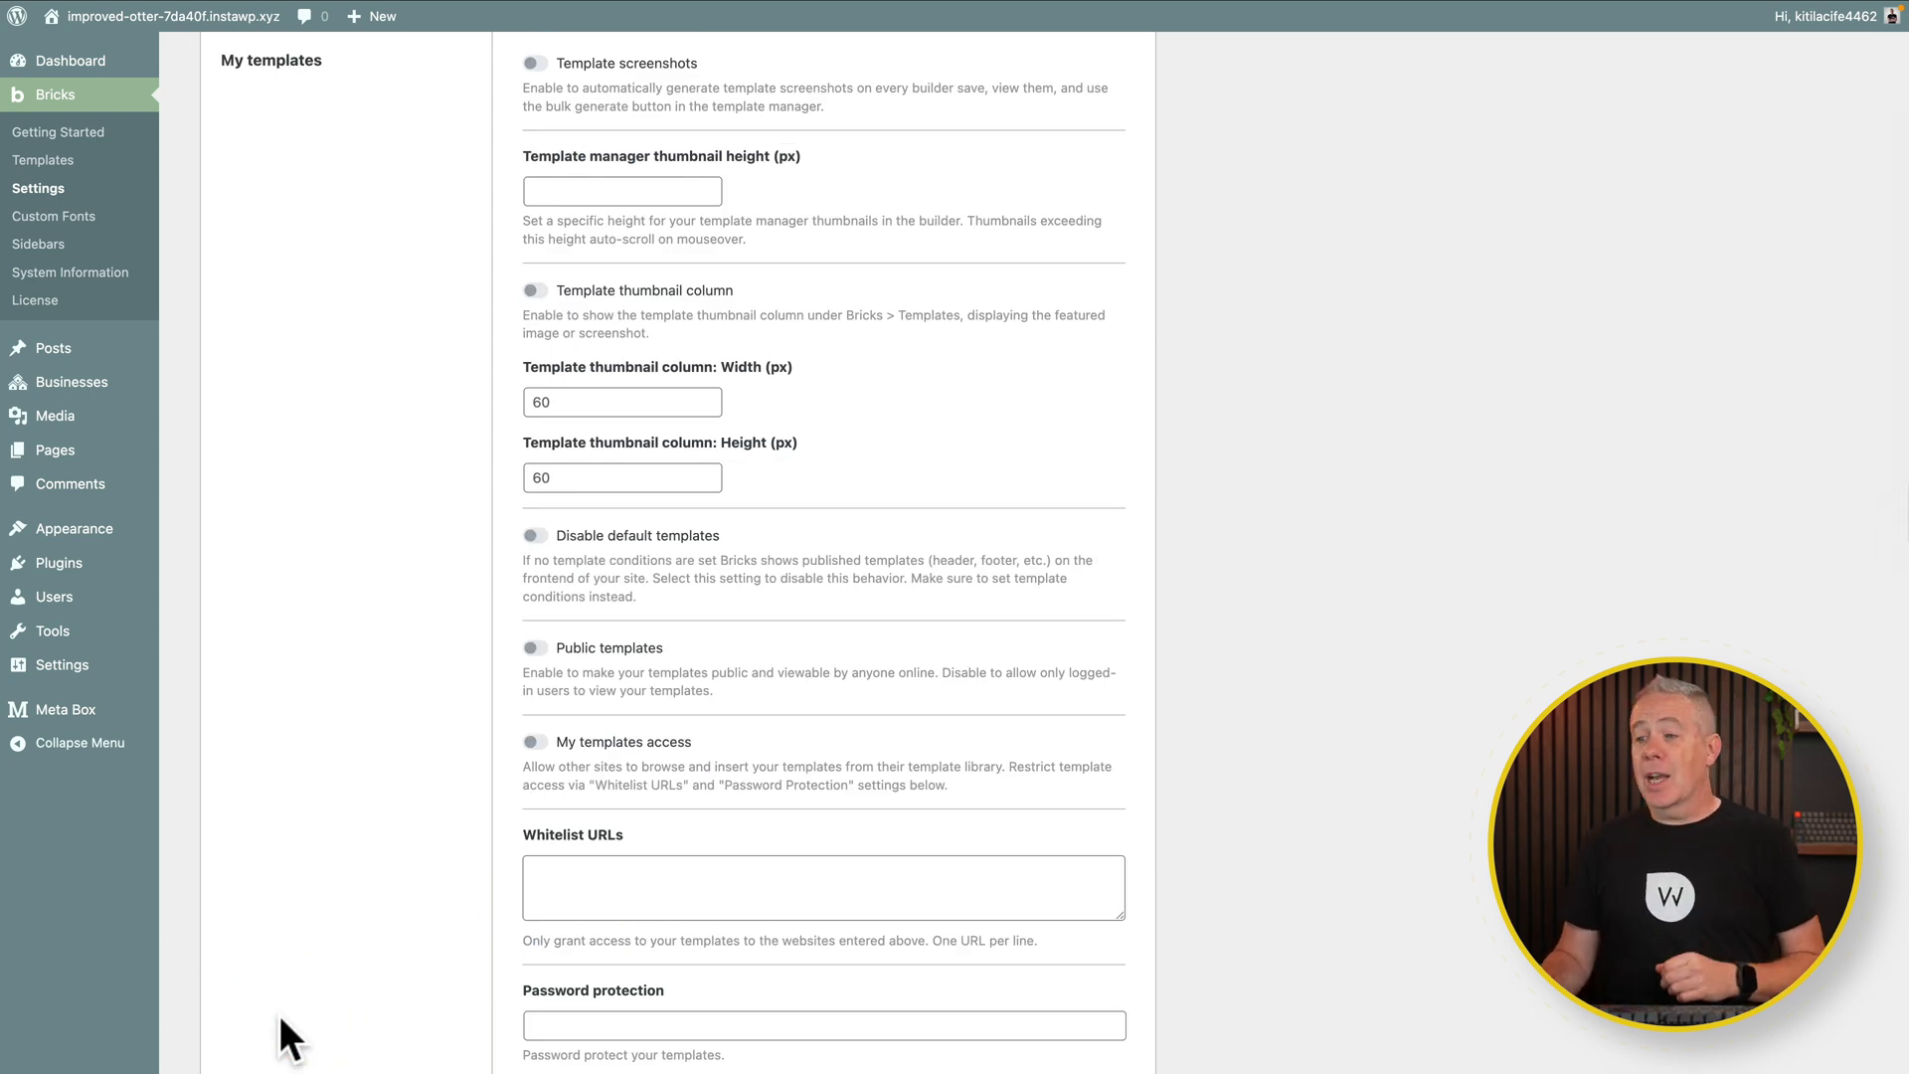
pyautogui.scroll(-7, 350, 867)
pyautogui.scroll(-1, 350, 869)
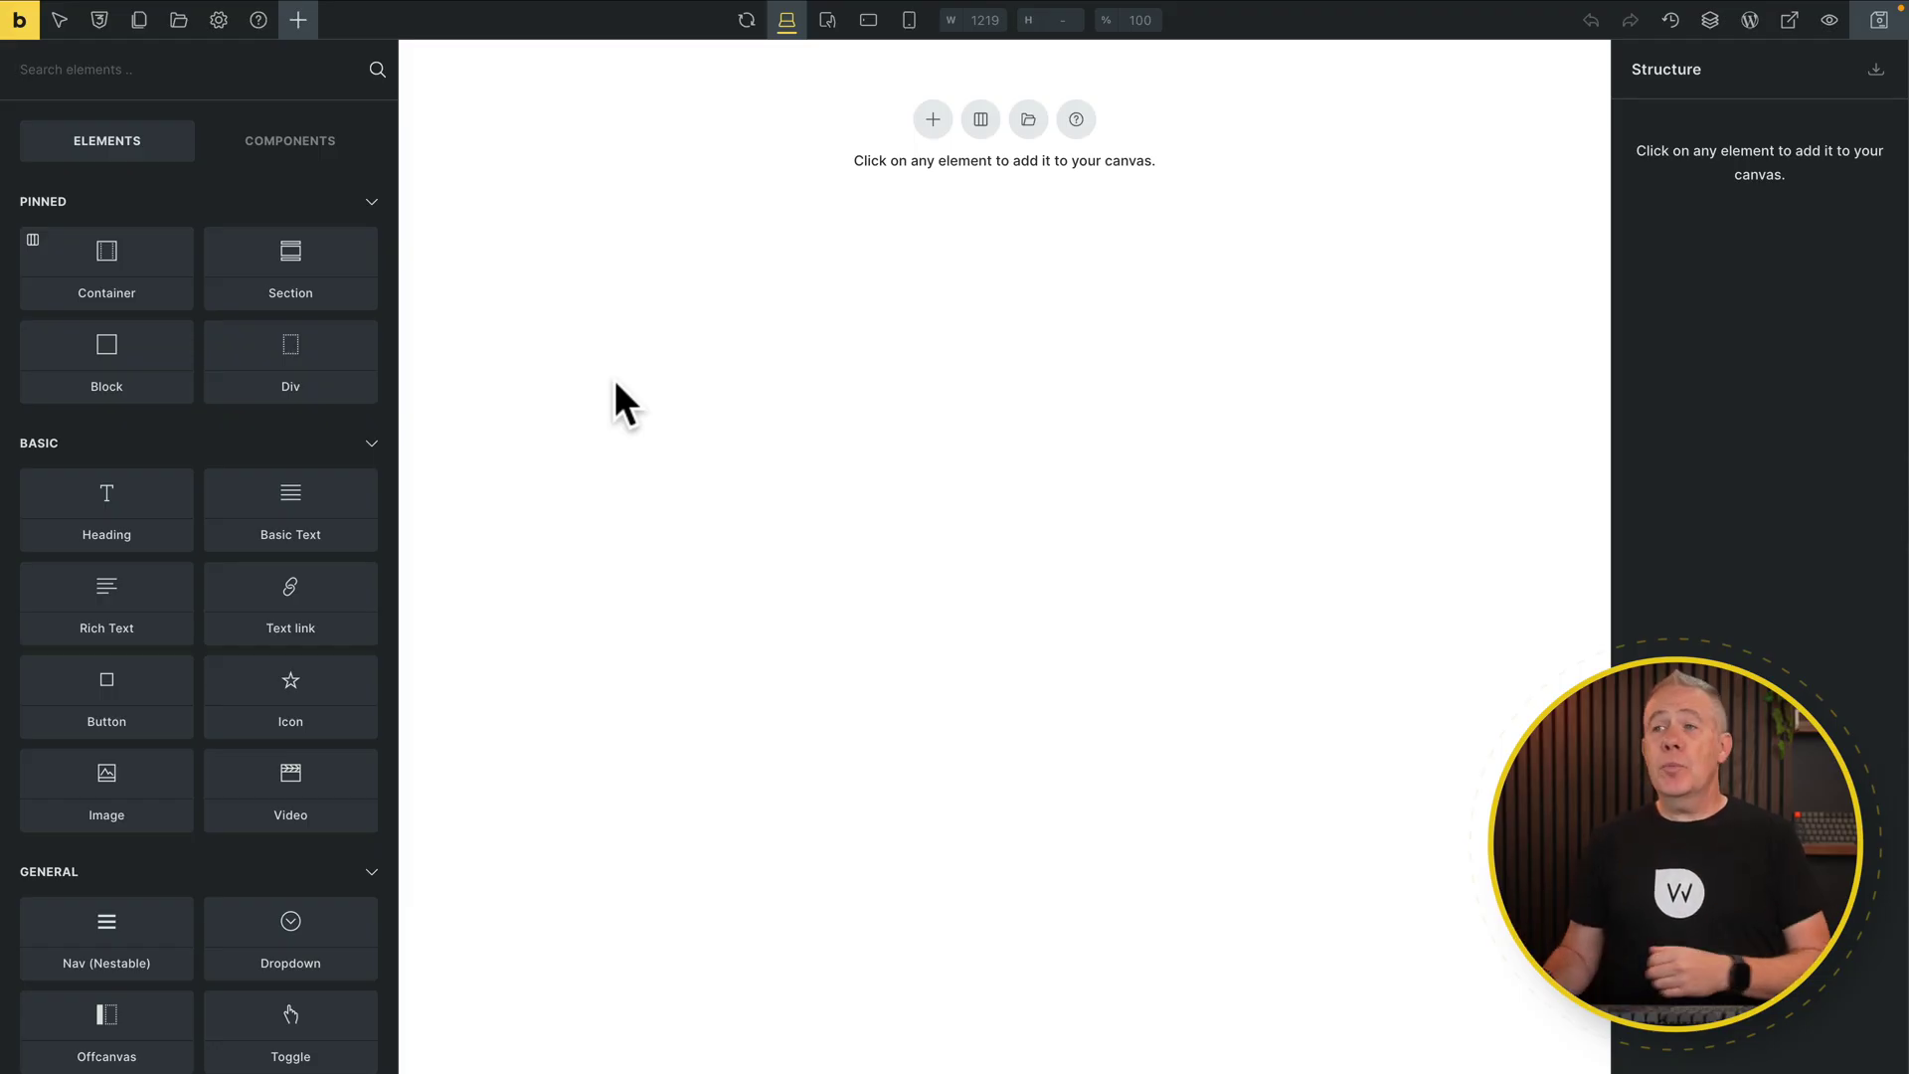
# Open the template library and set its source to WPTuts Shared Templates
pyautogui.click(178, 21)
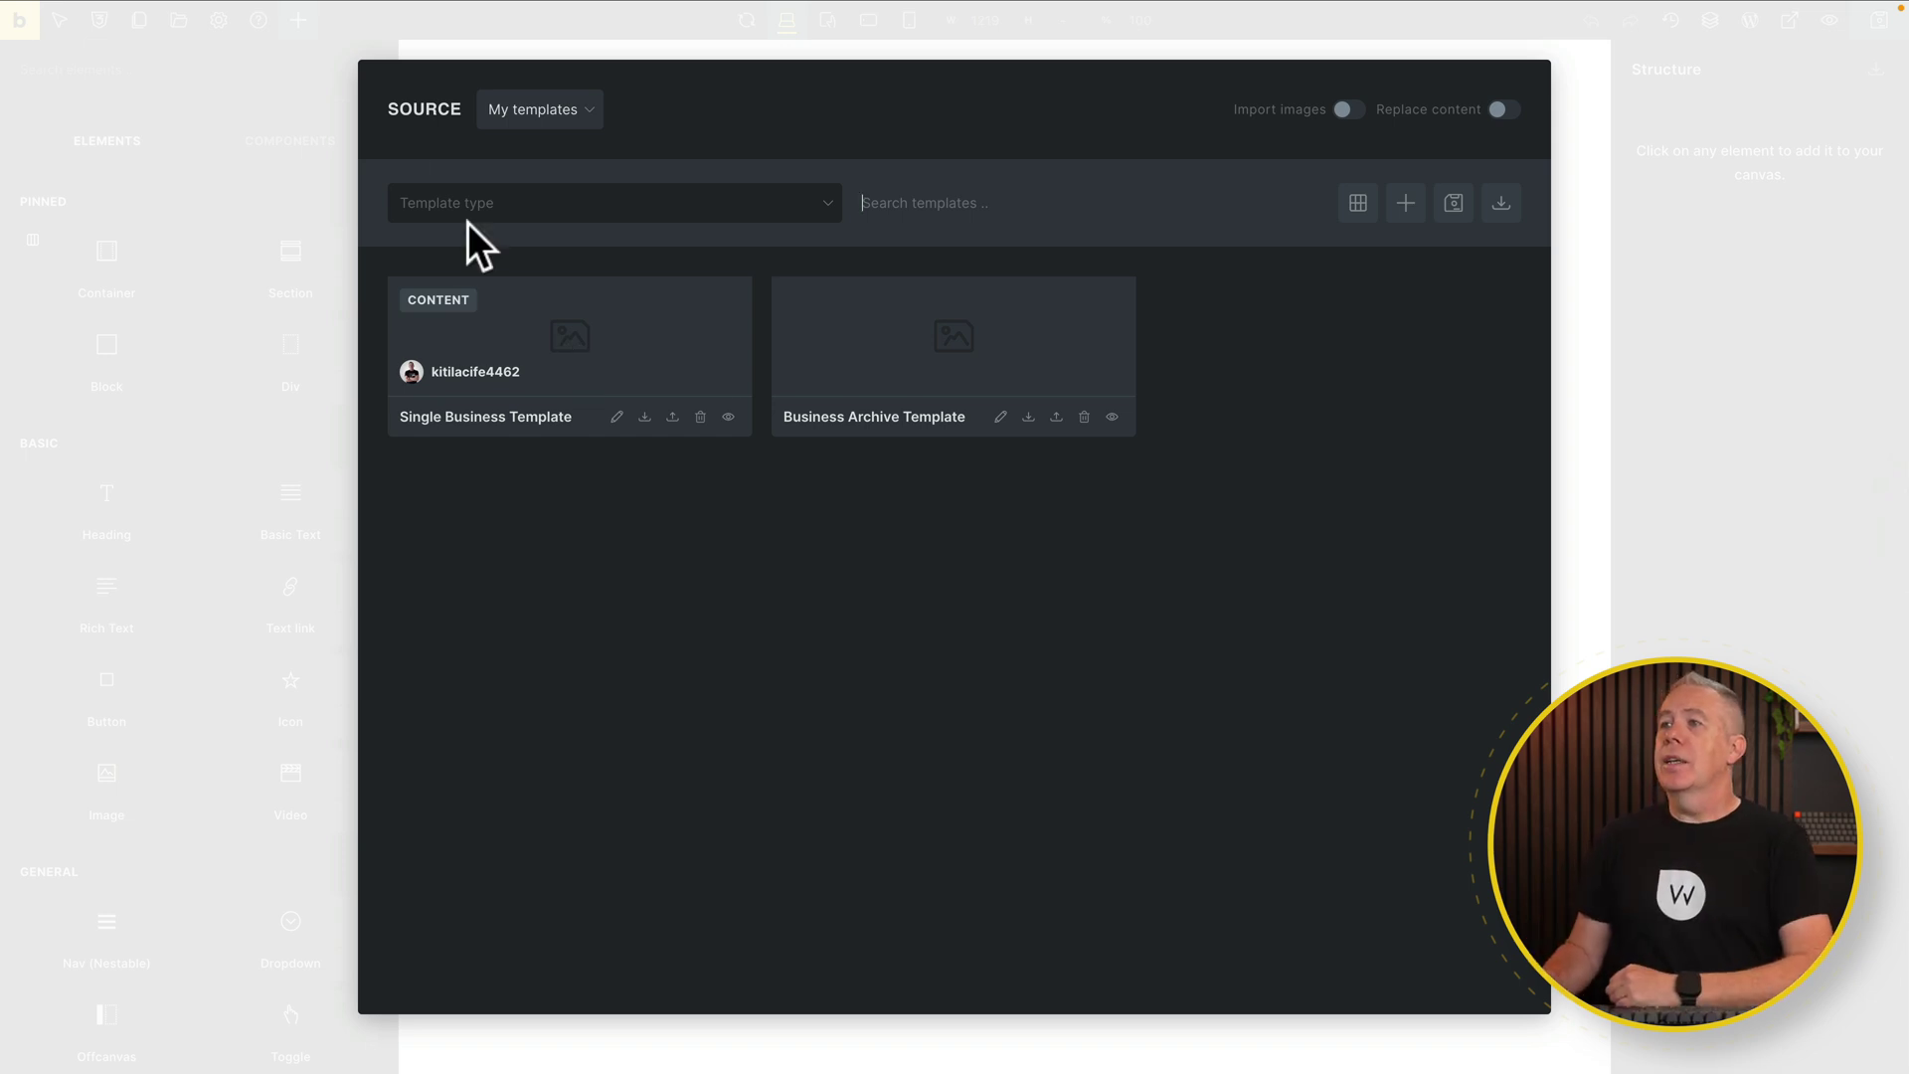
pyautogui.click(591, 111)
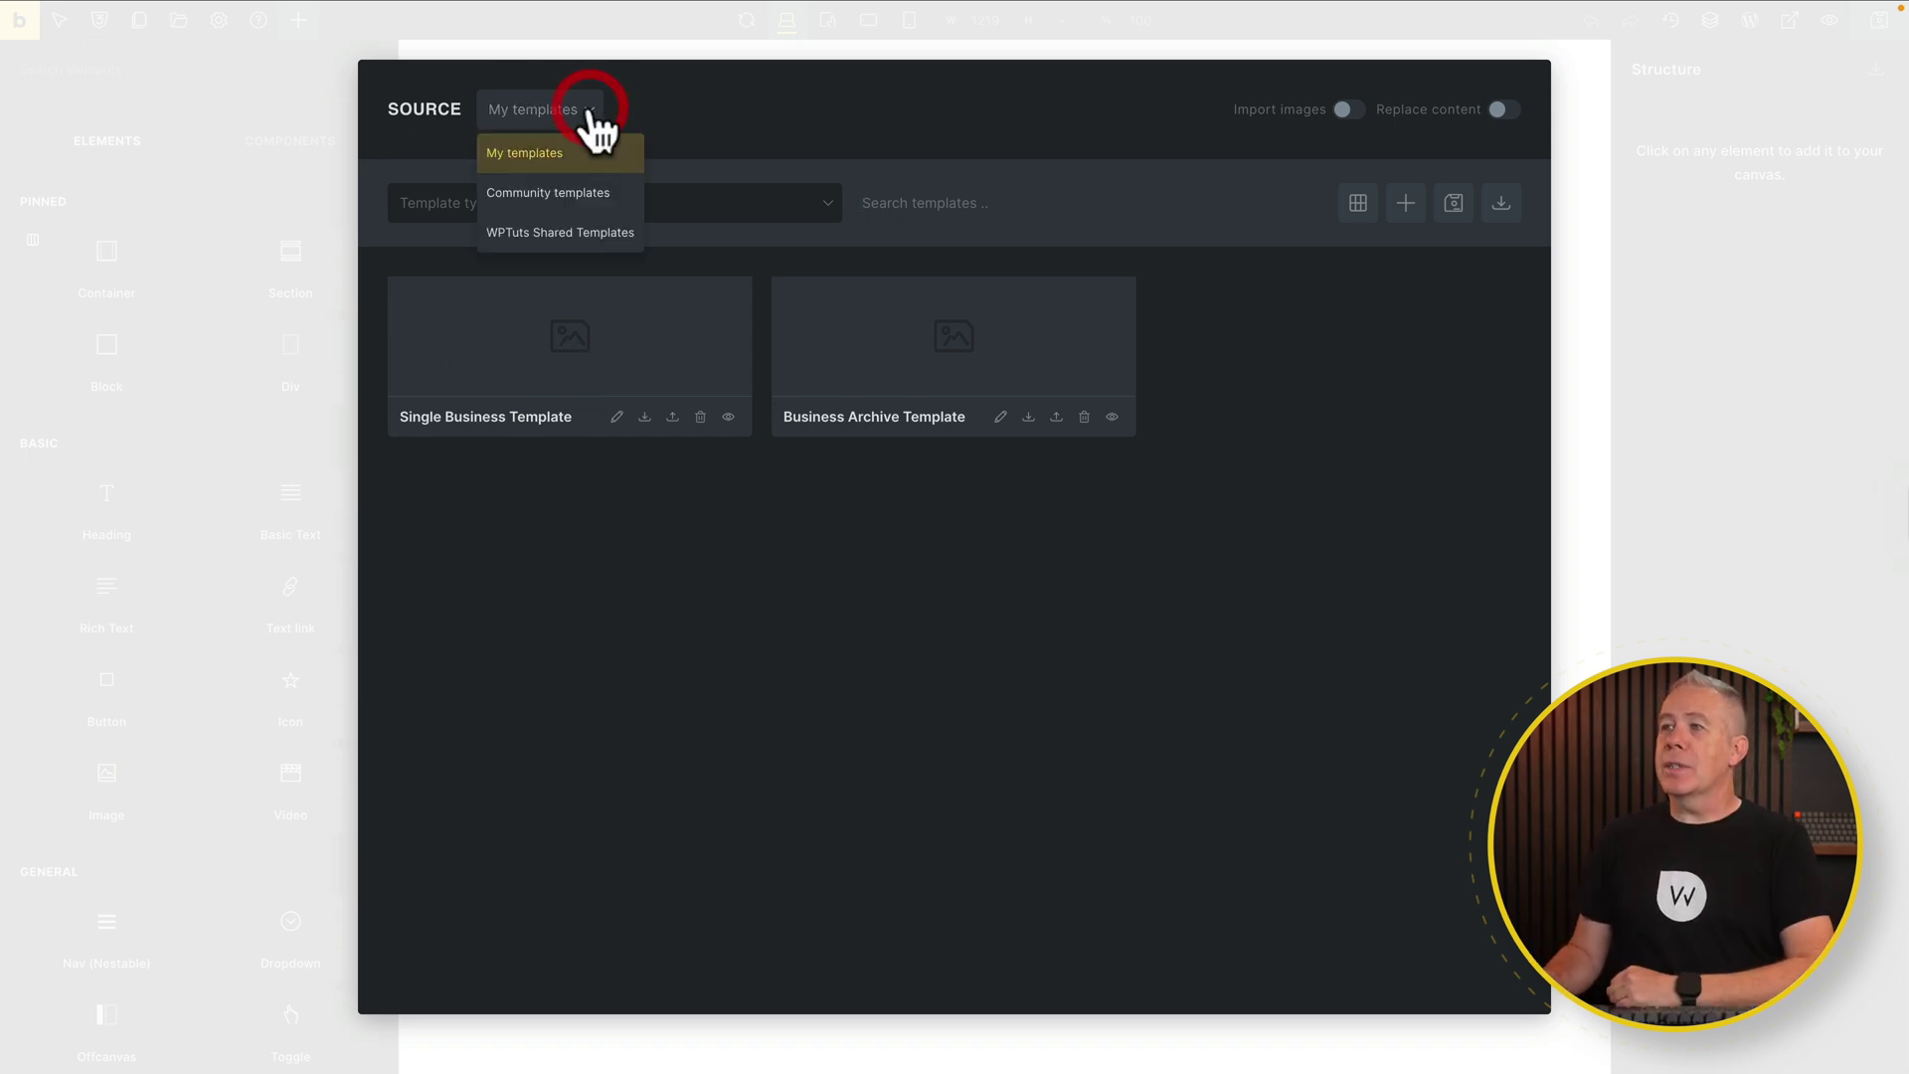
pyautogui.click(573, 236)
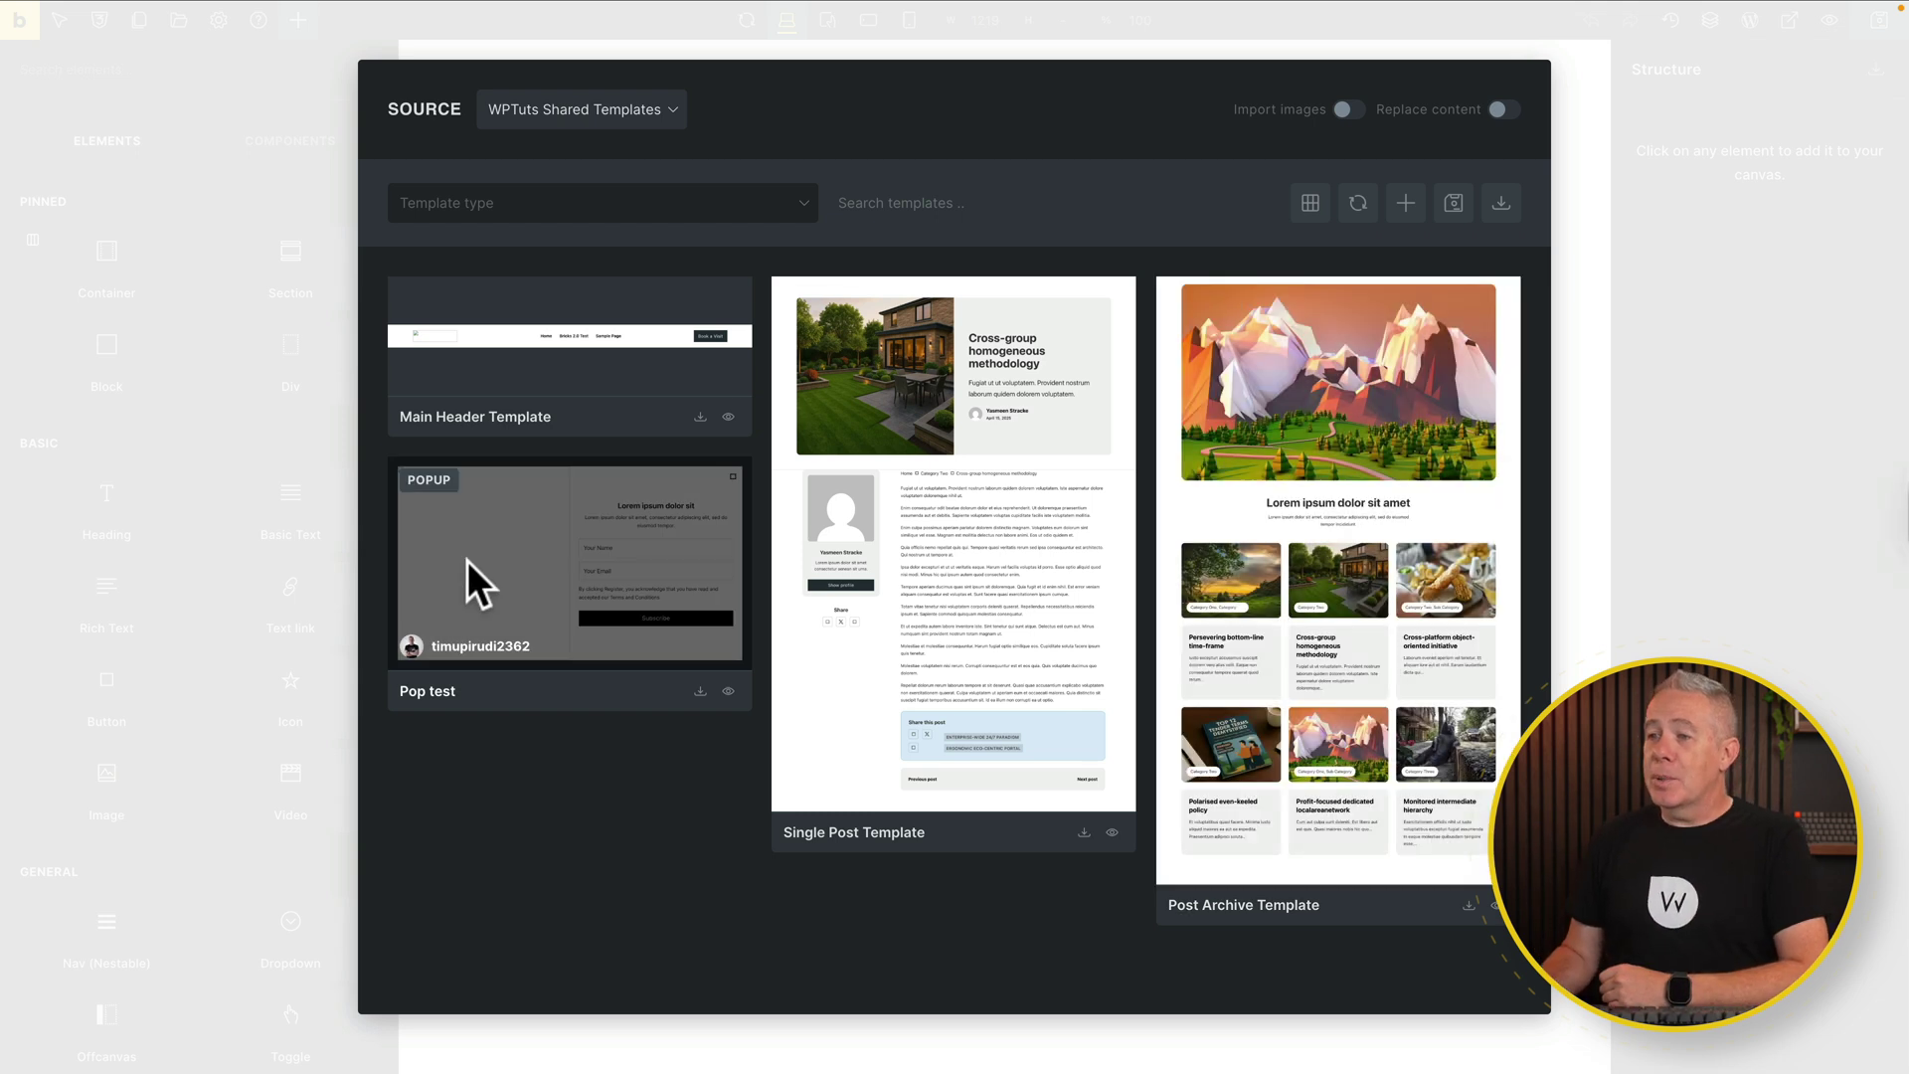
# Insert the shared Pop test template into the page
pyautogui.click(699, 691)
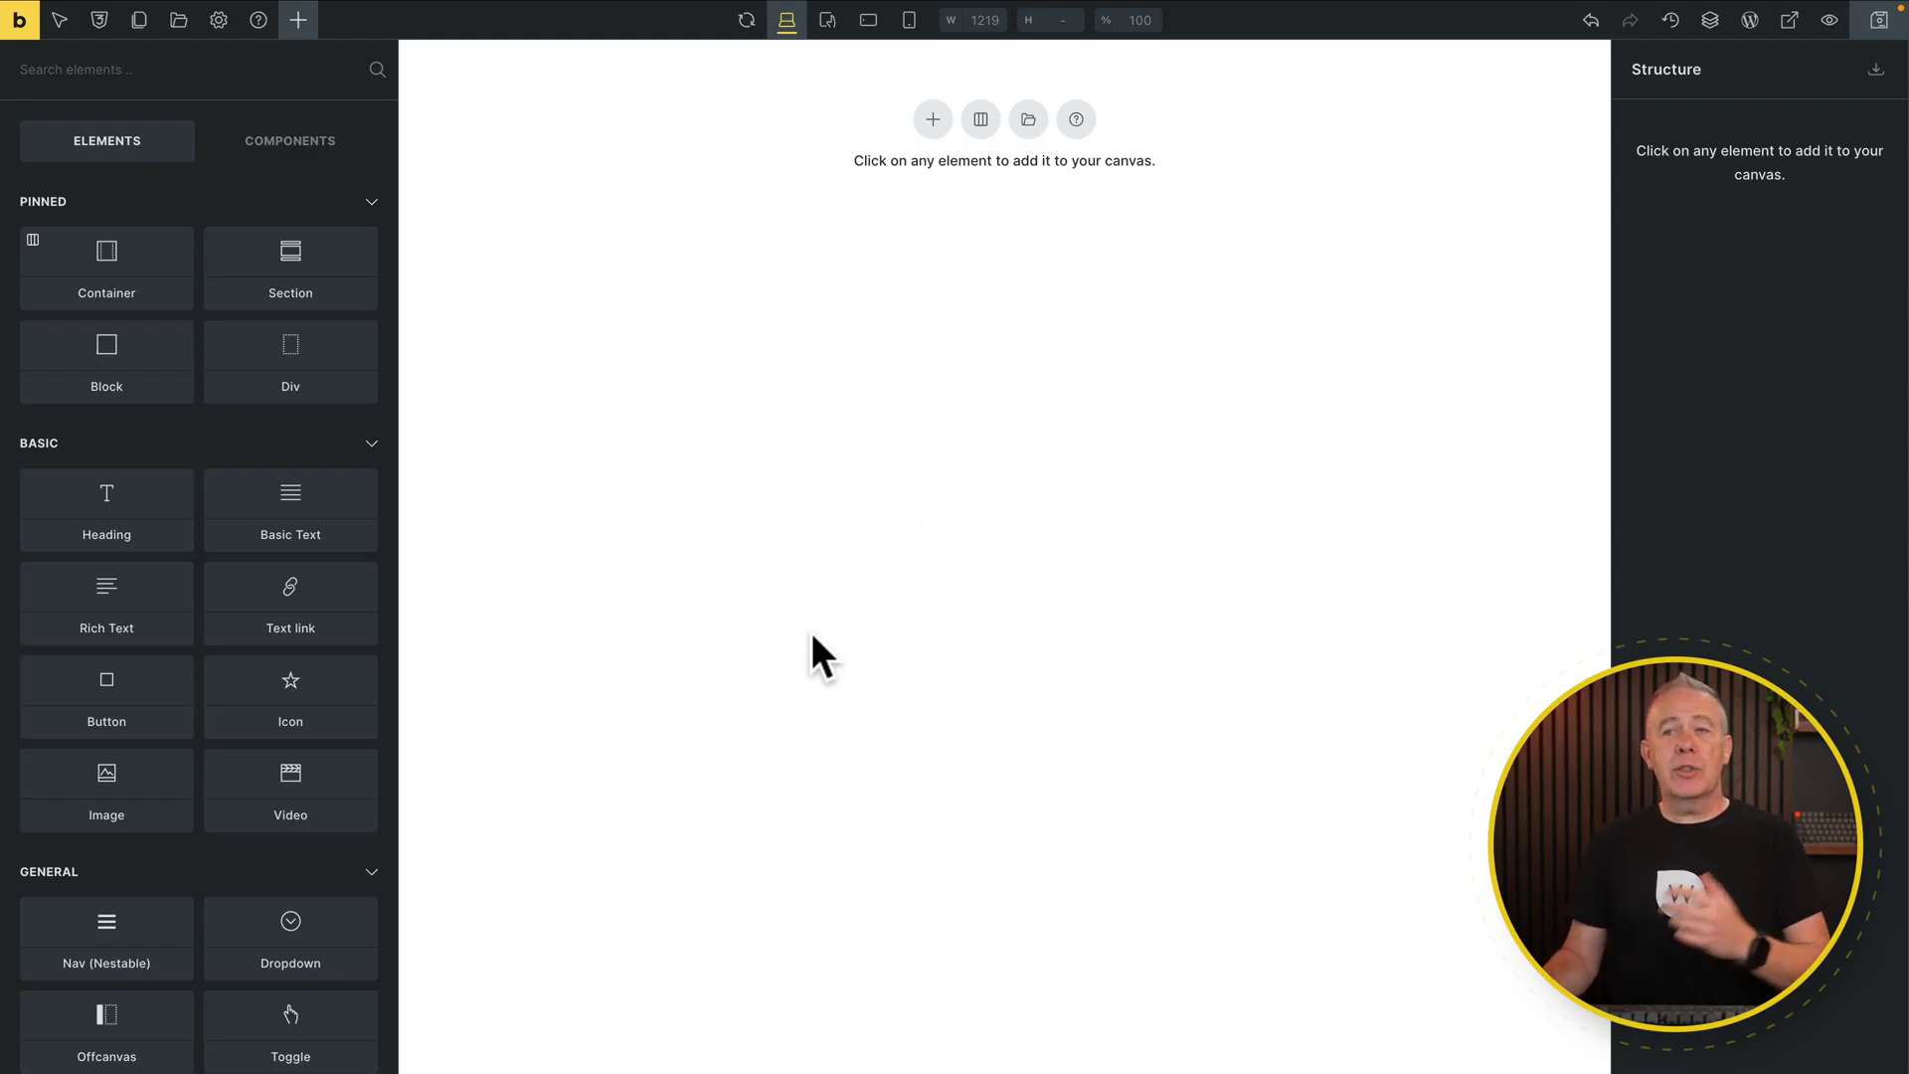
# On the sharing site, add Pop test to Exclude templates and save the settings
pyautogui.moveTo(235, 12)
pyautogui.click(175, 36)
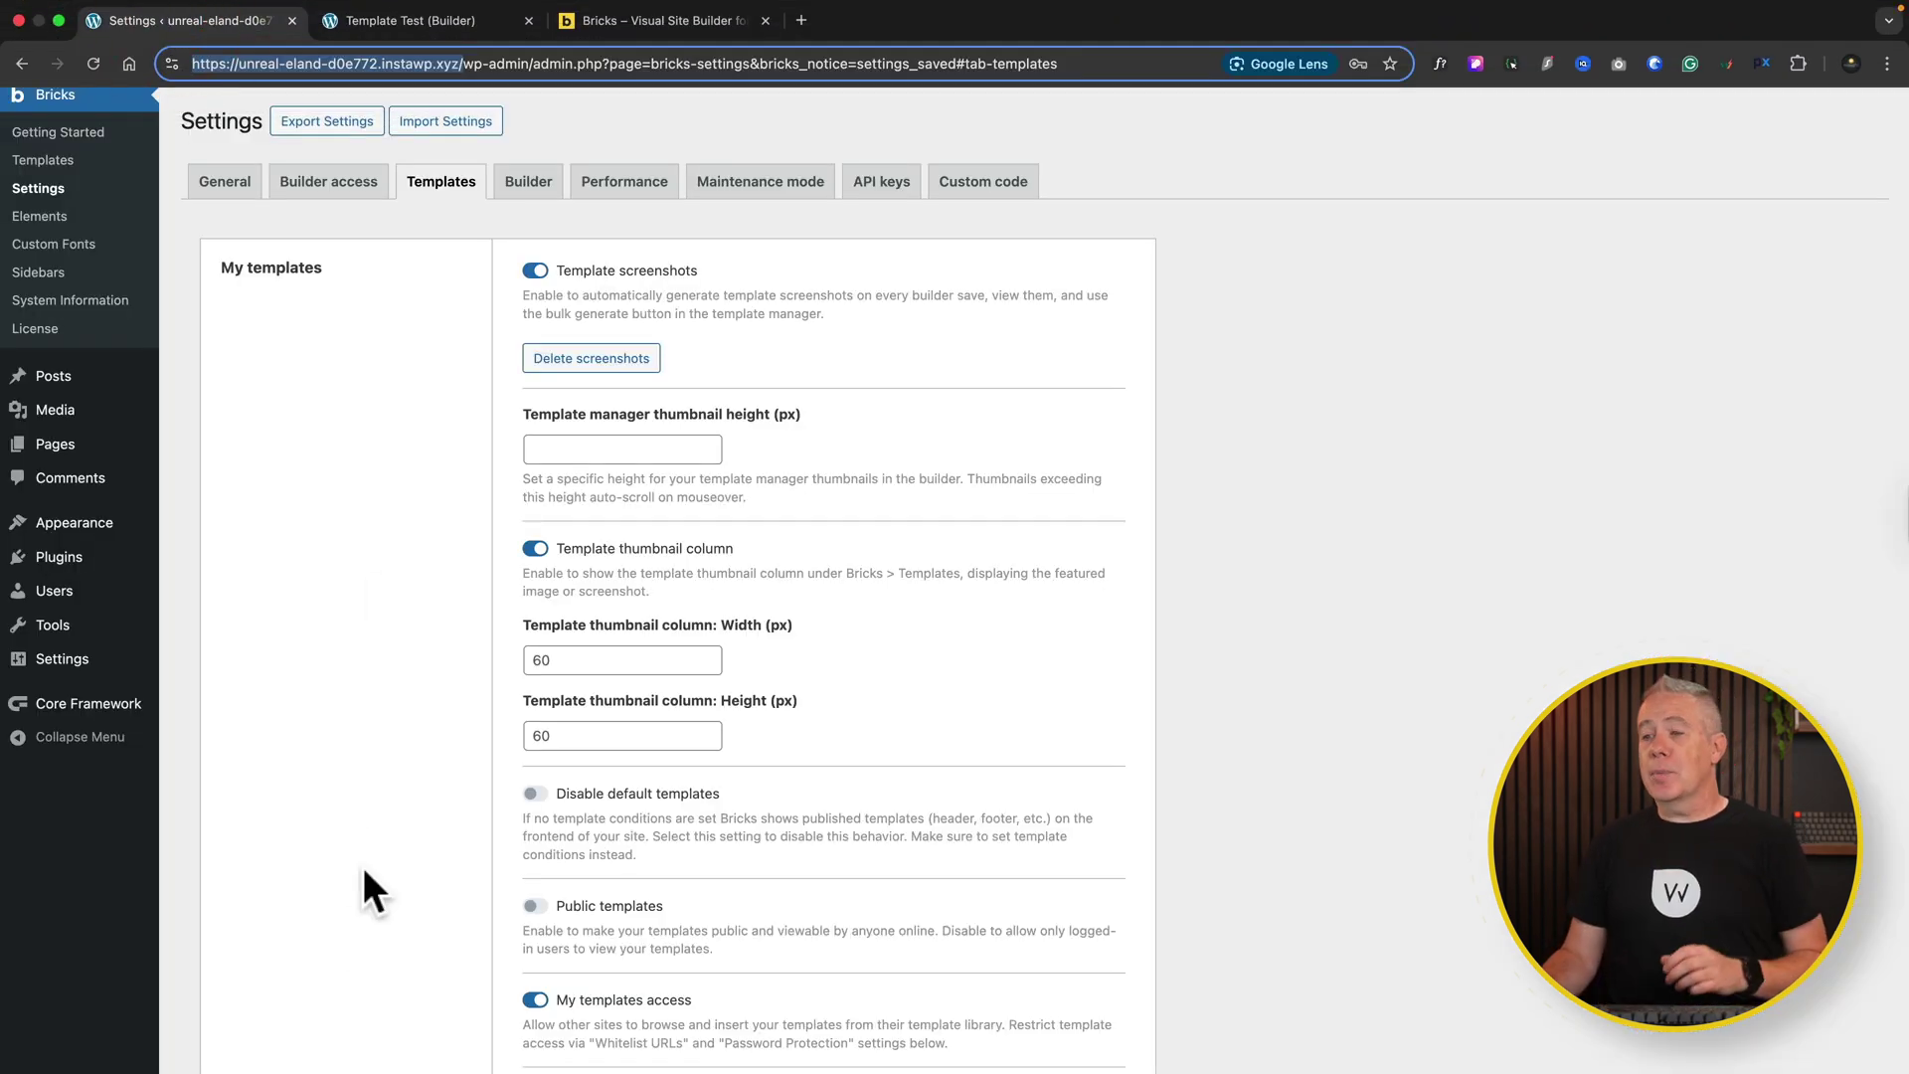
pyautogui.scroll(-3, 362, 867)
pyautogui.scroll(3, 298, 696)
pyautogui.scroll(-8, 259, 522)
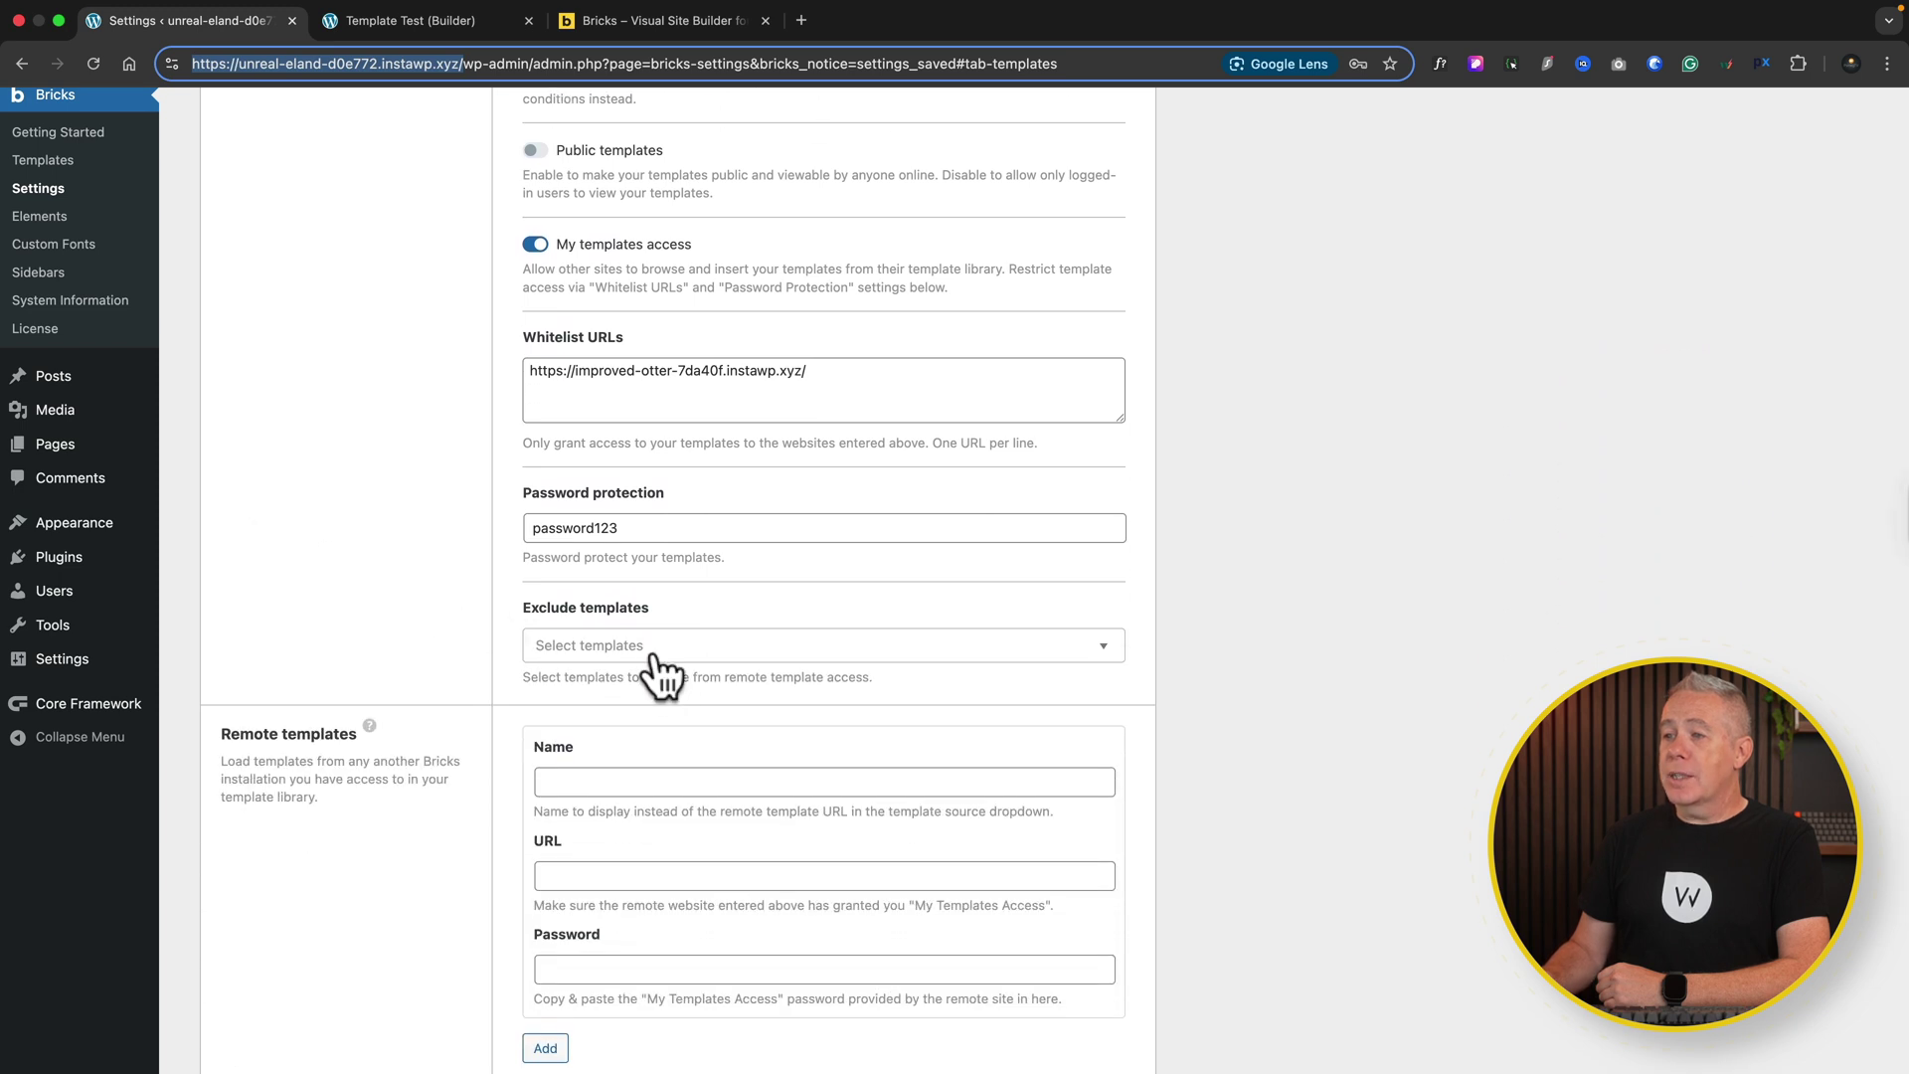
pyautogui.click(658, 648)
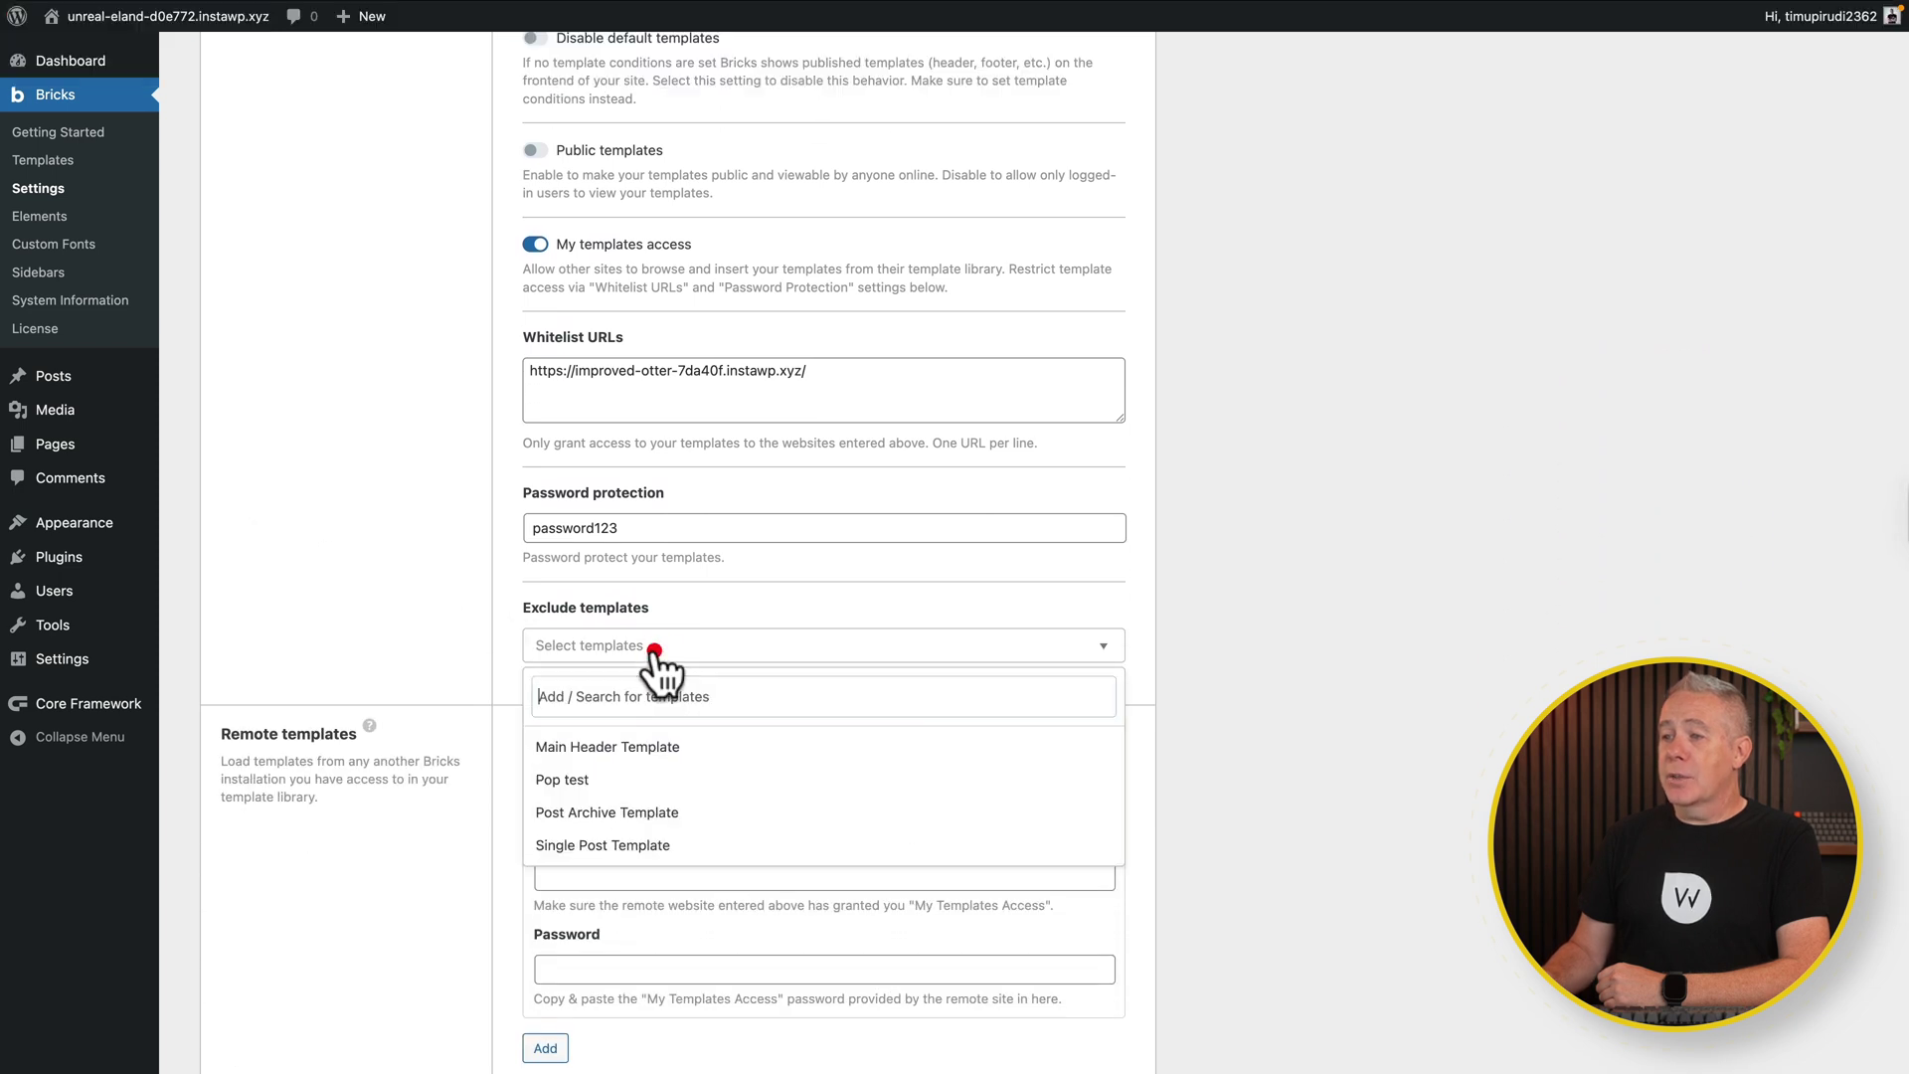
pyautogui.click(563, 782)
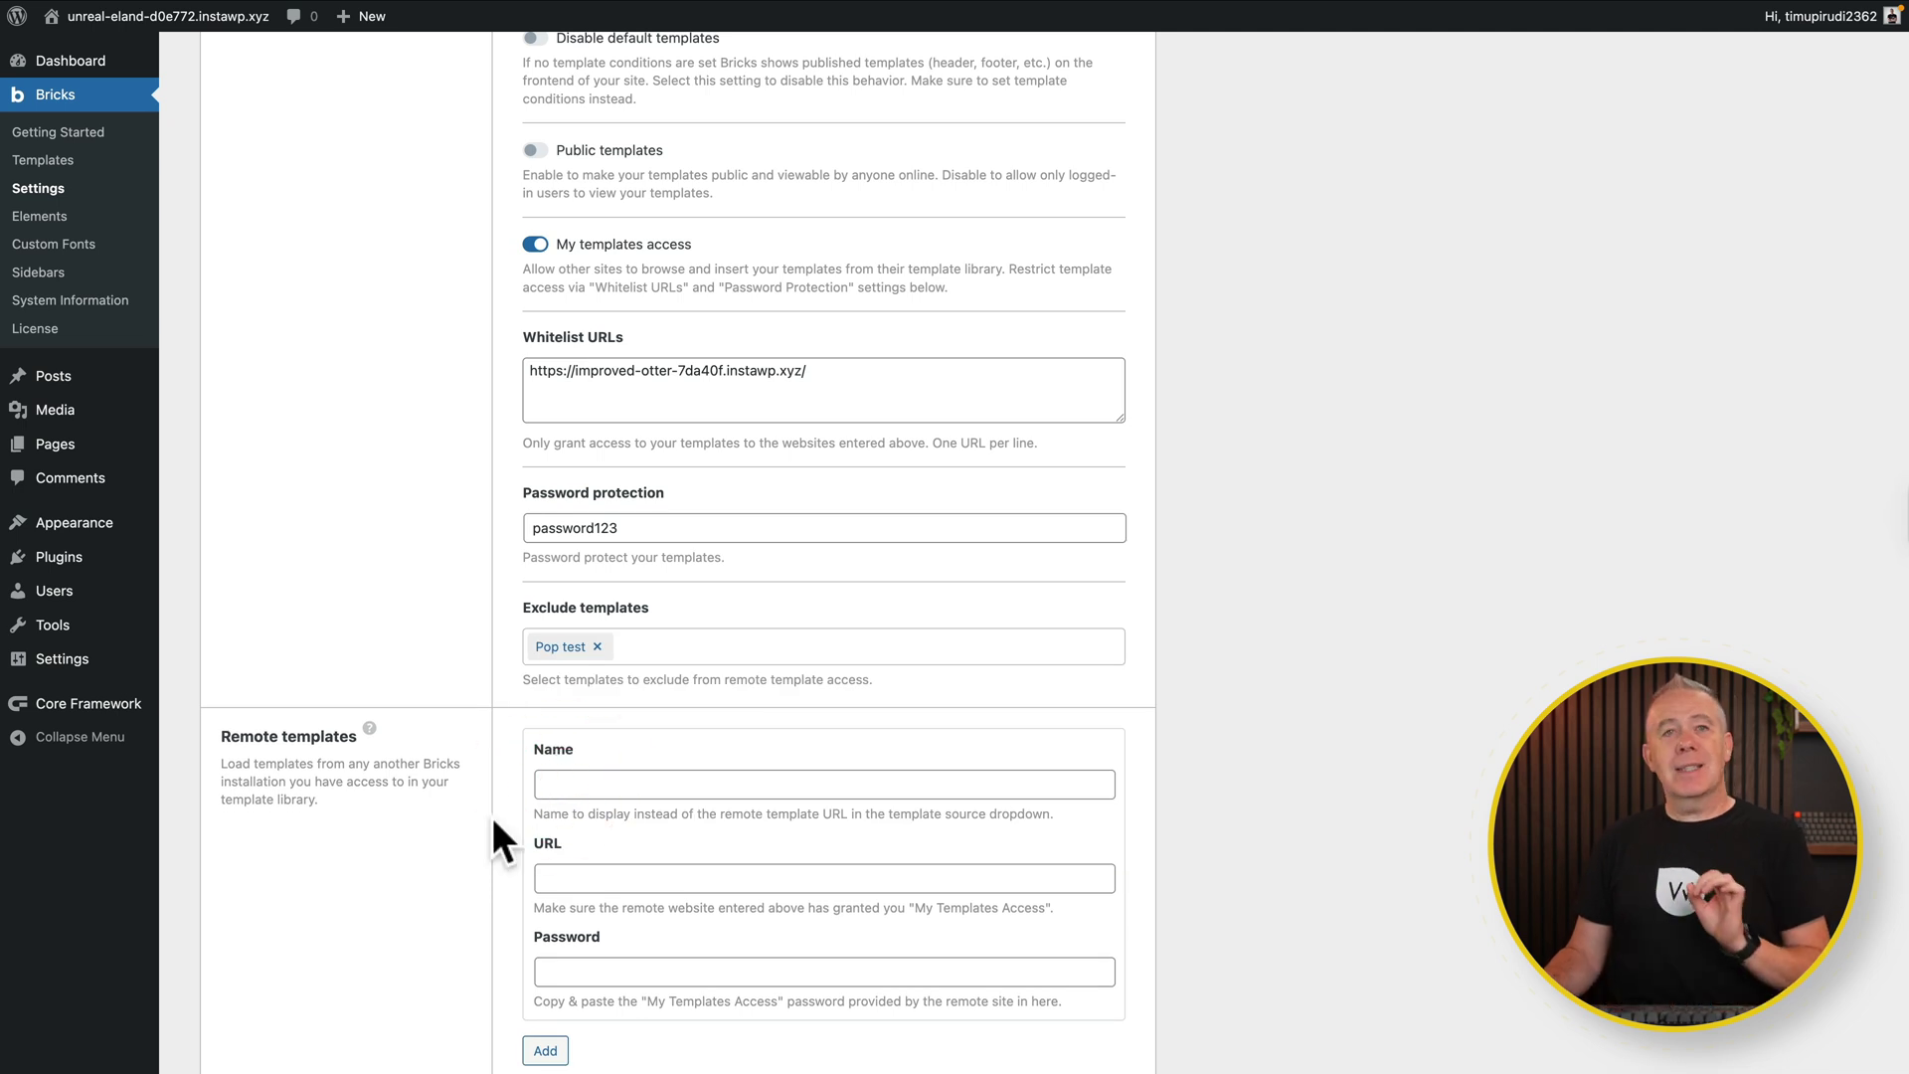
pyautogui.scroll(-5, 491, 813)
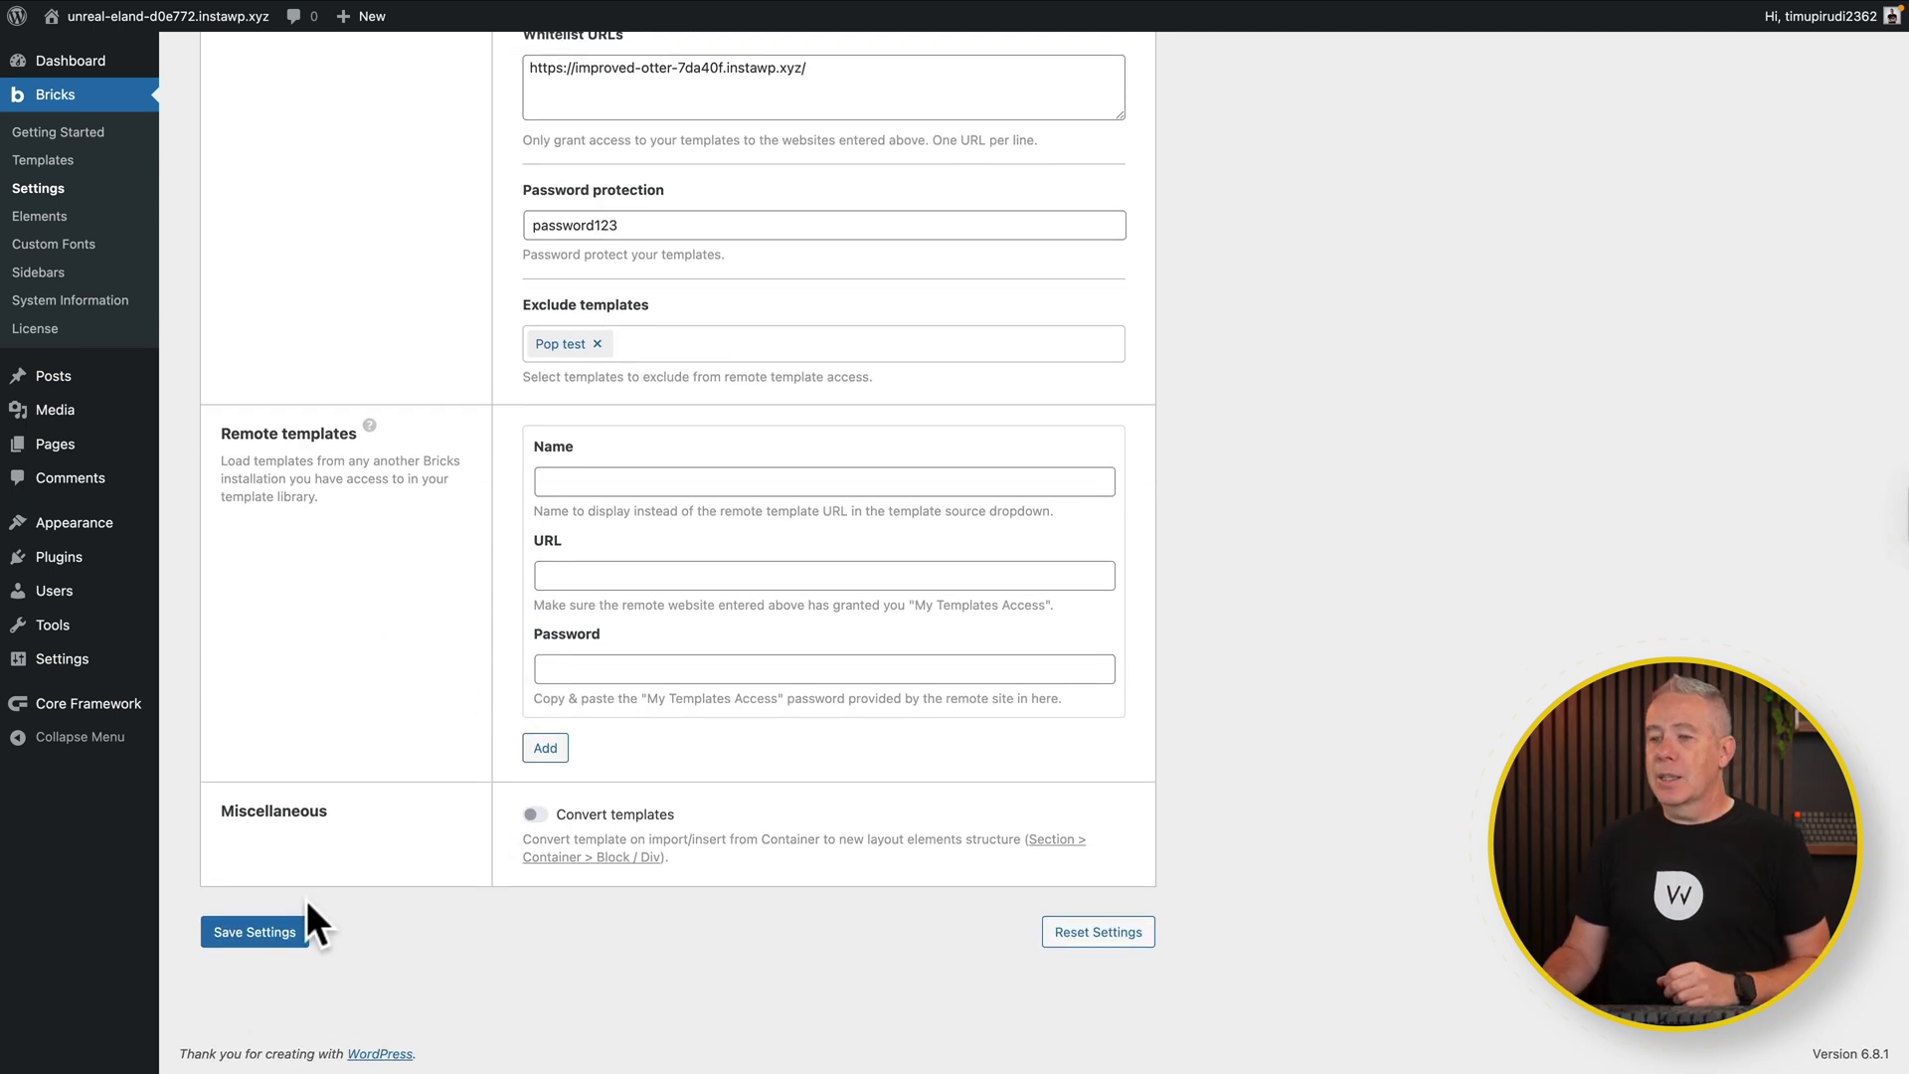
pyautogui.click(292, 923)
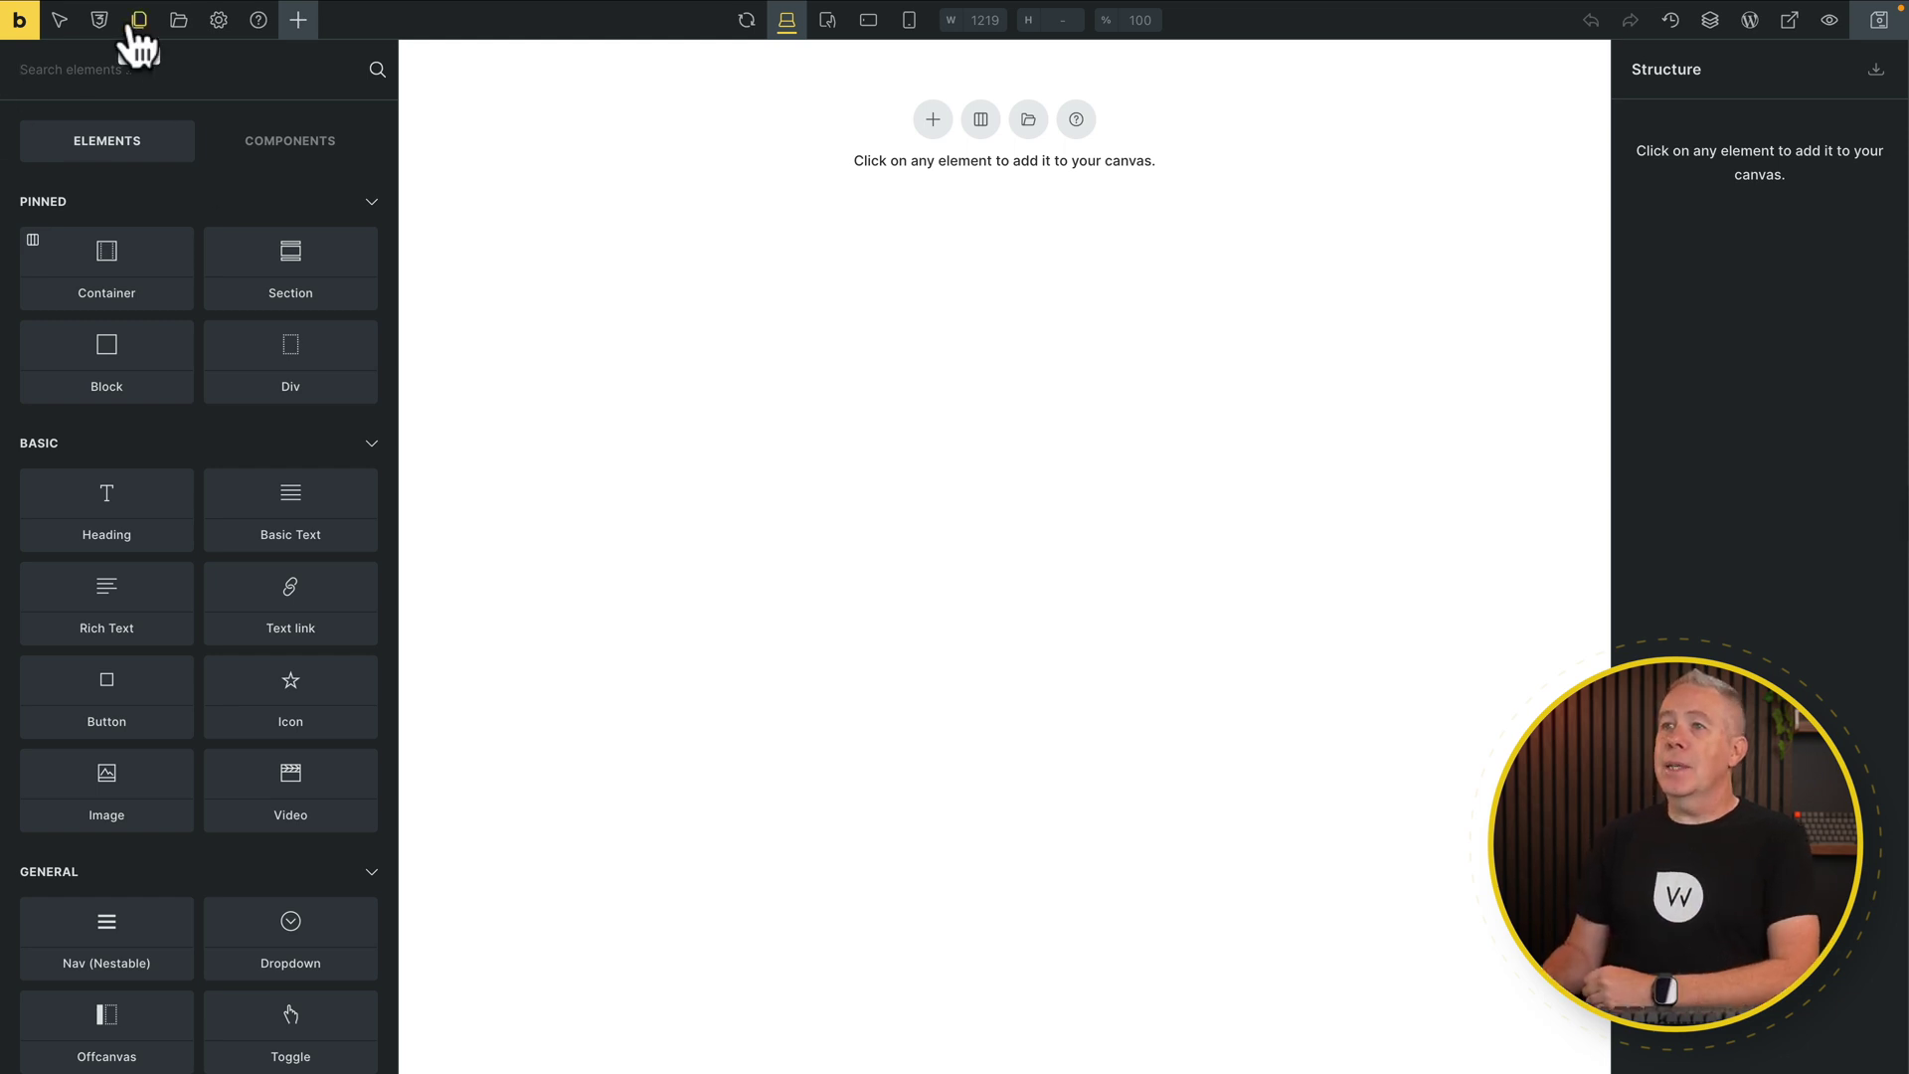
# Reopen the template library to confirm Pop test no longer appears among the shared templates
pyautogui.click(98, 22)
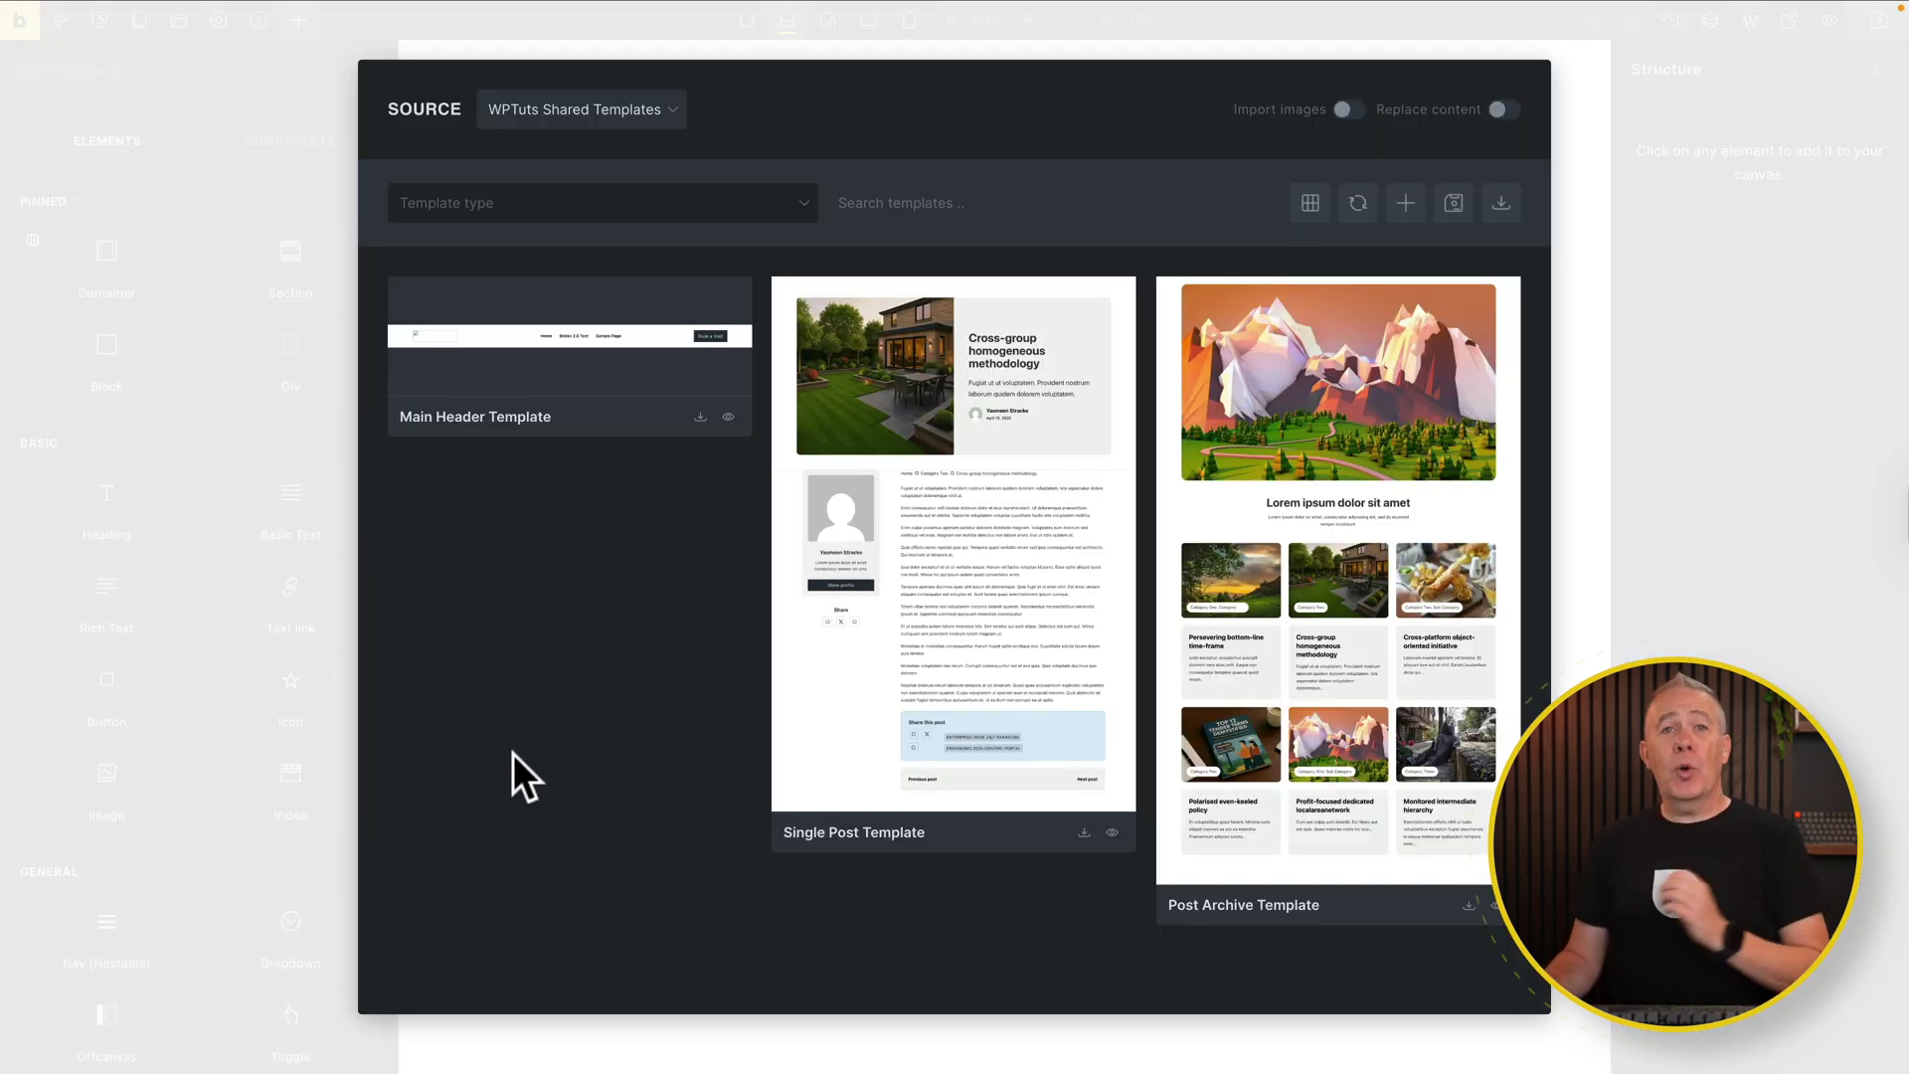